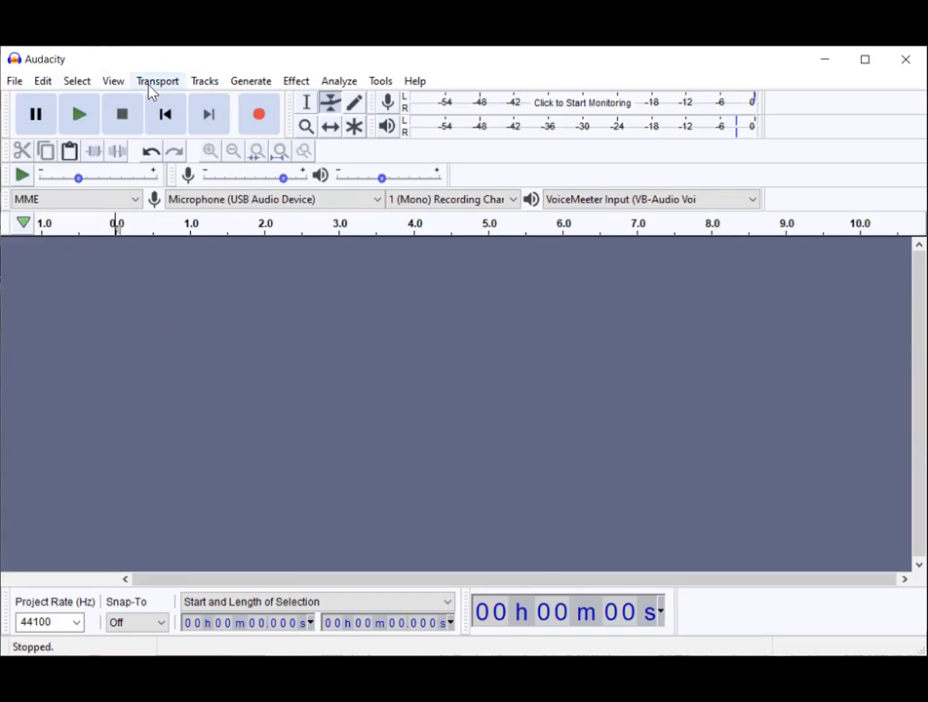
- Add a new mono audio track to the empty project
{"action": "left_click", "coordinate": [202, 83]}
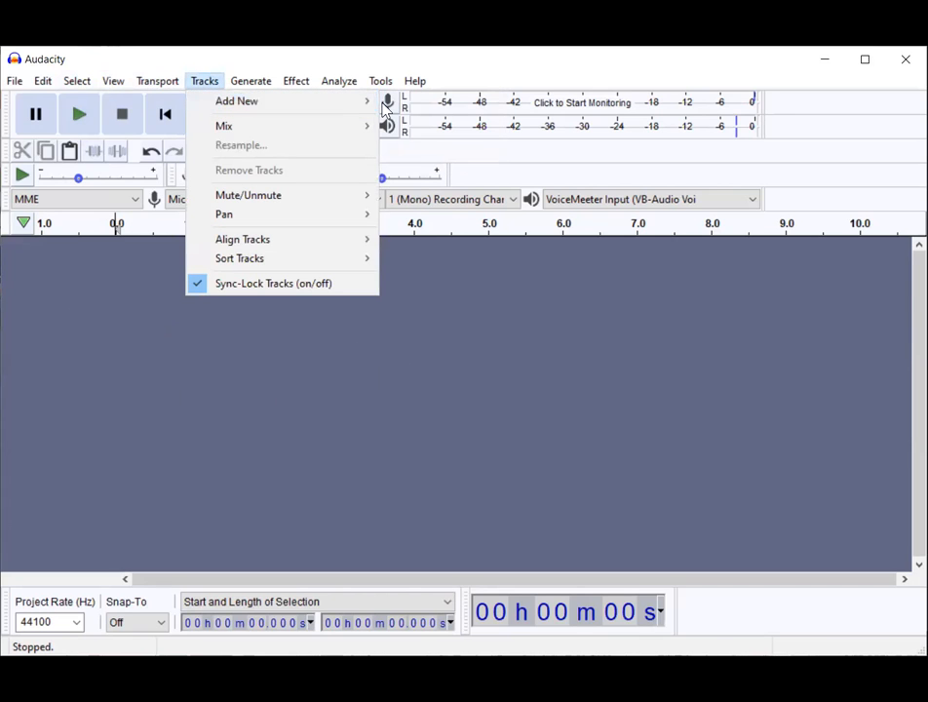
{"action": "mouse_move", "coordinate": [322, 105]}
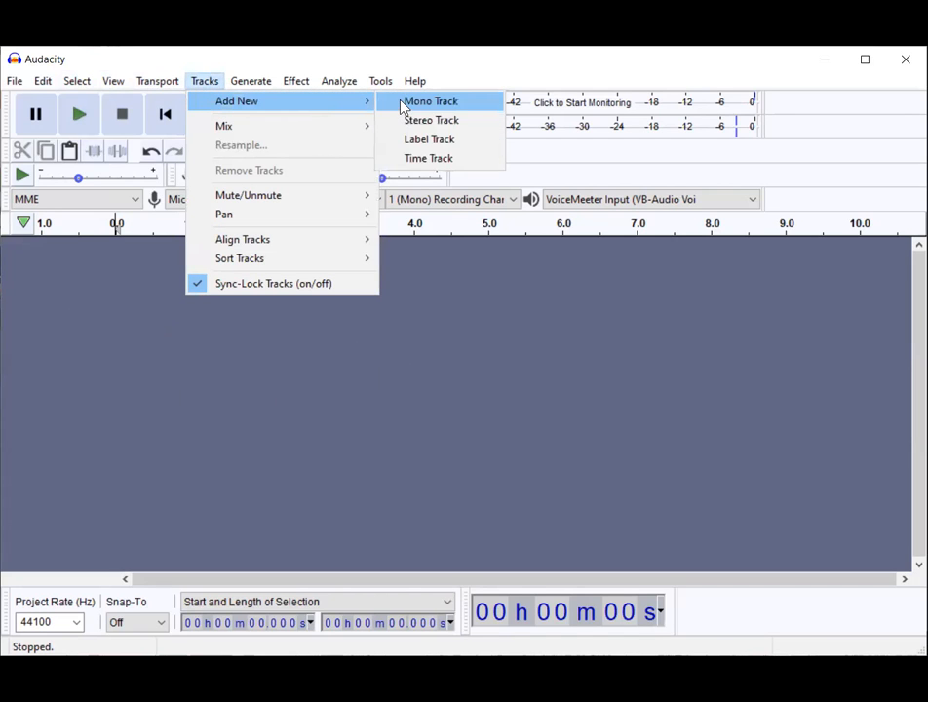
{"action": "left_click", "coordinate": [404, 101]}
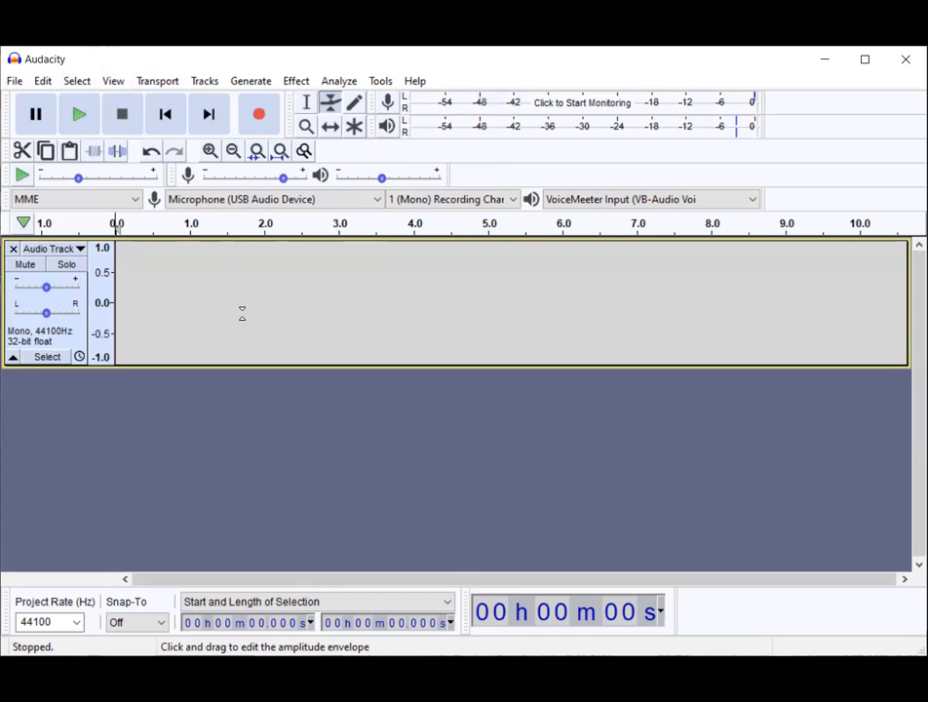
{"action": "left_click", "coordinate": [295, 83]}
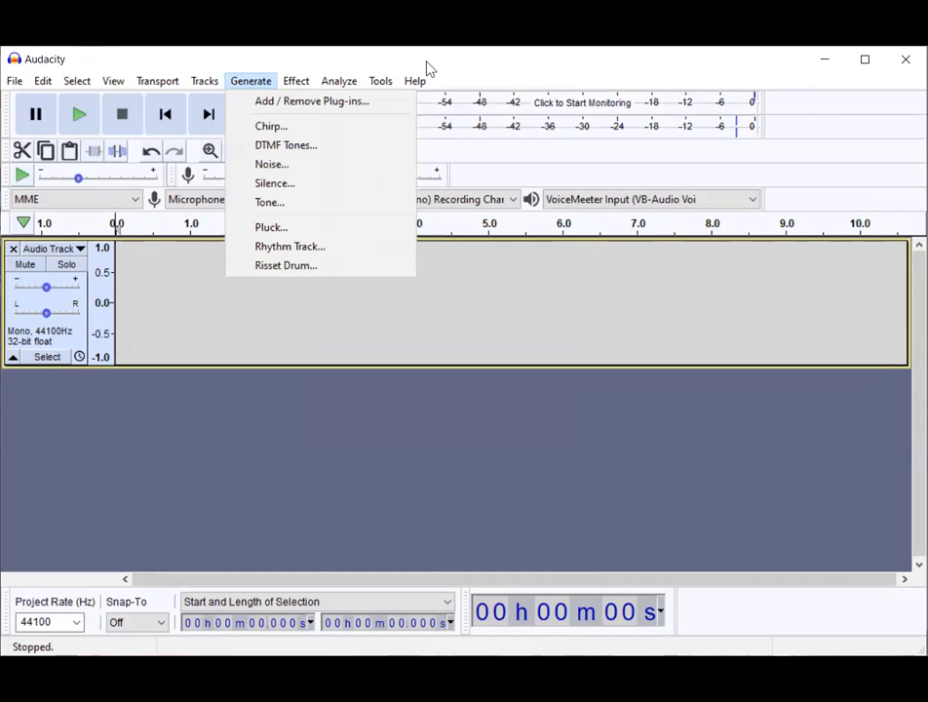
{"action": "left_click", "coordinate": [435, 62]}
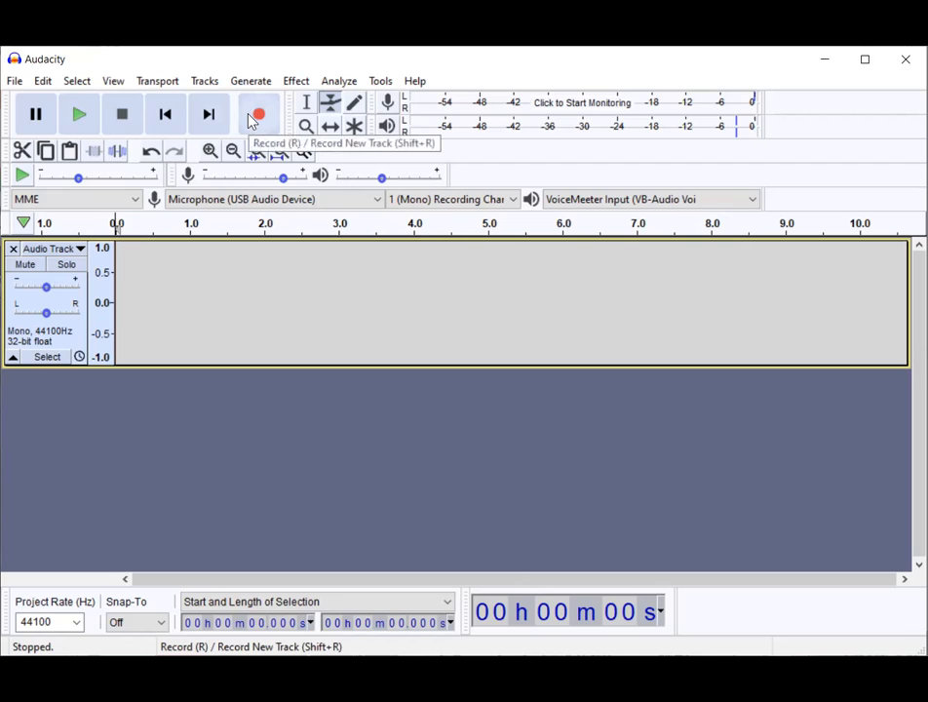
{"action": "left_click", "coordinate": [332, 105]}
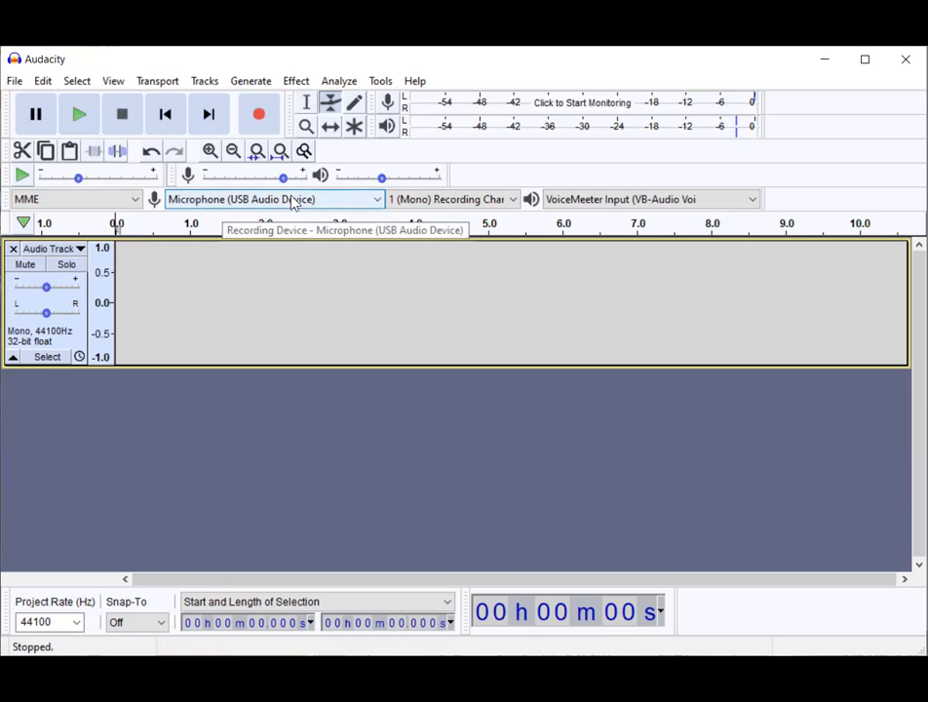
- Review the available recording devices and playback devices without changing either selection
{"action": "left_click", "coordinate": [357, 200]}
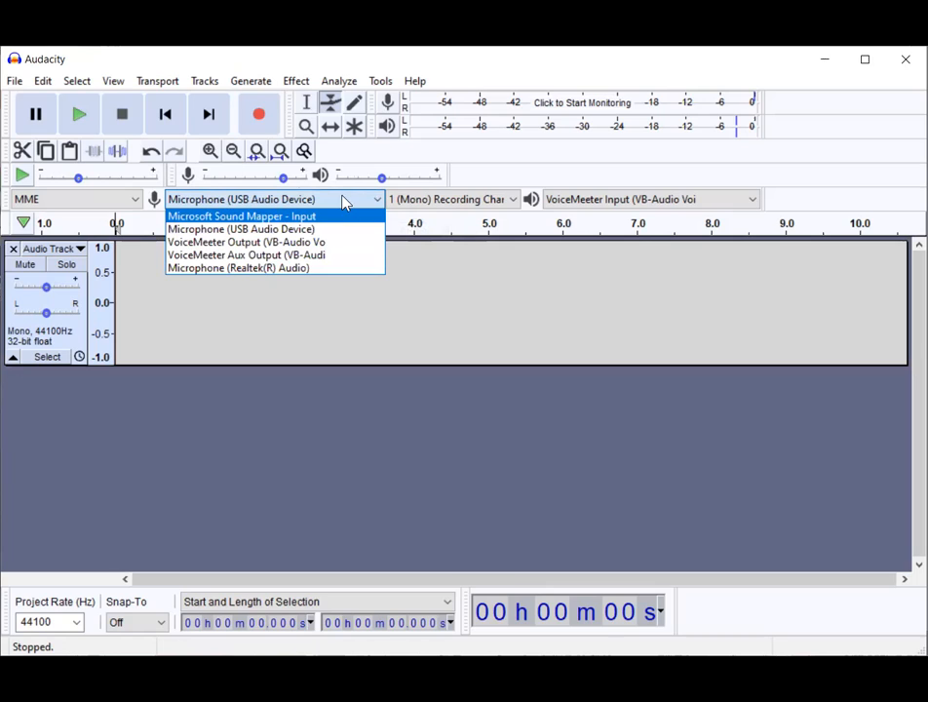
{"action": "left_click", "coordinate": [474, 183]}
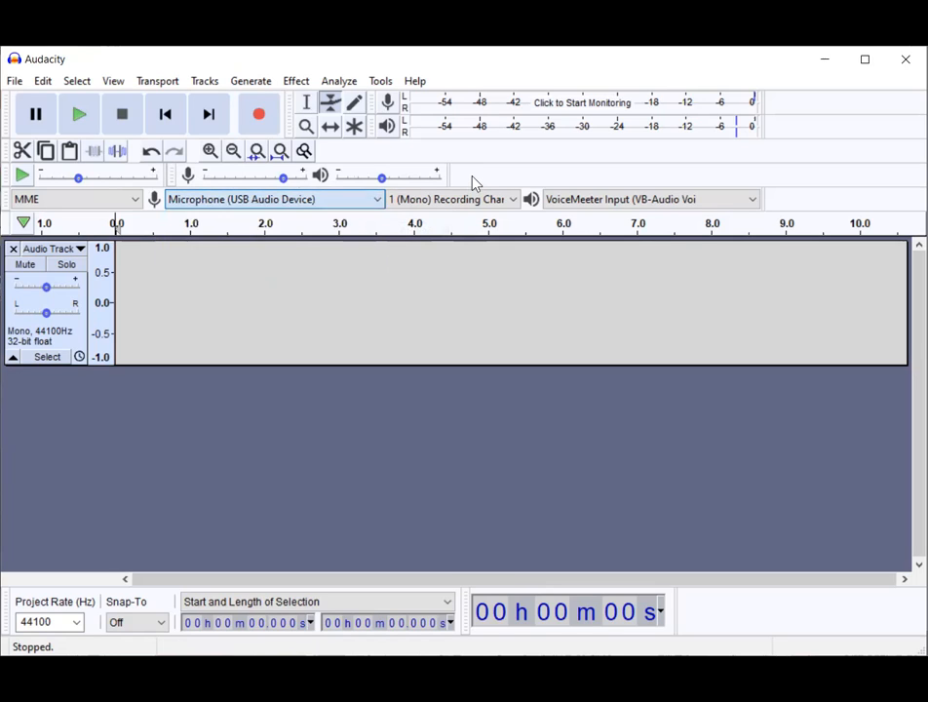
{"action": "left_click", "coordinate": [371, 201]}
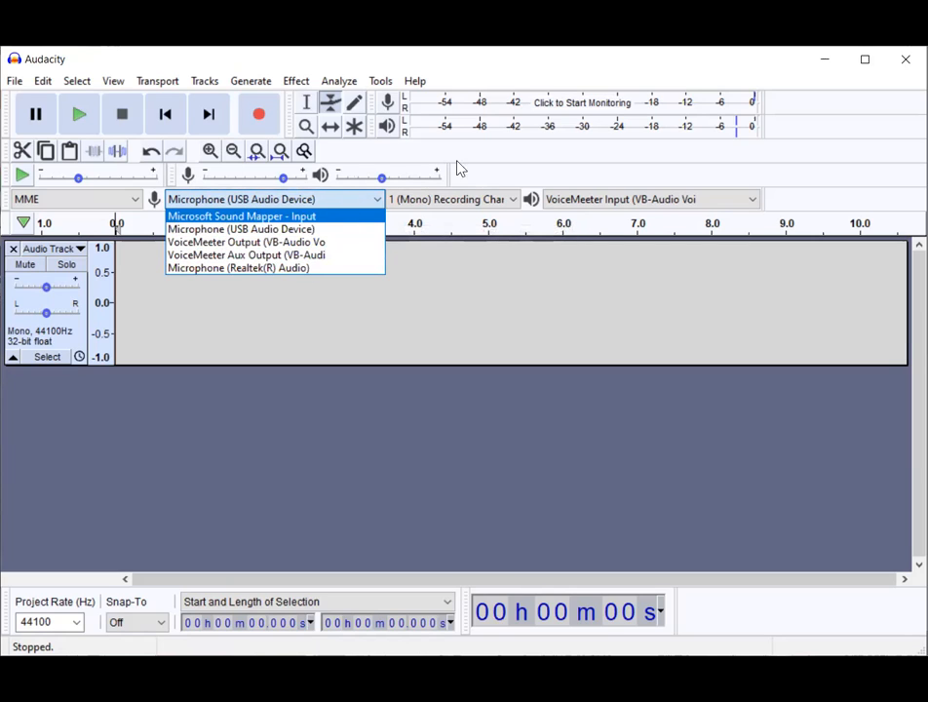
{"action": "left_click", "coordinate": [488, 181]}
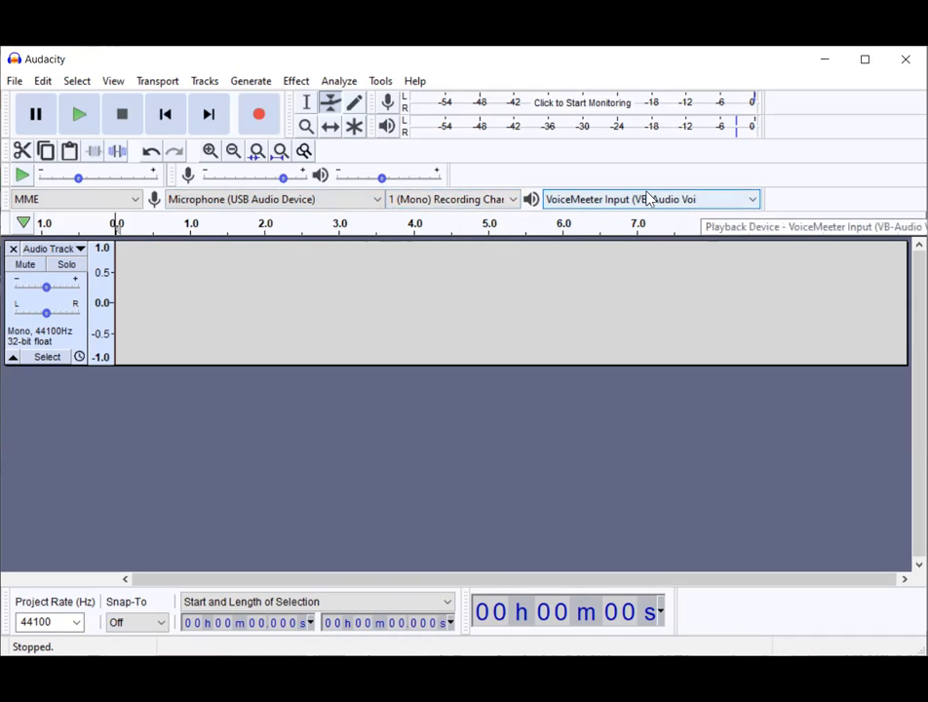
{"action": "left_click", "coordinate": [754, 201]}
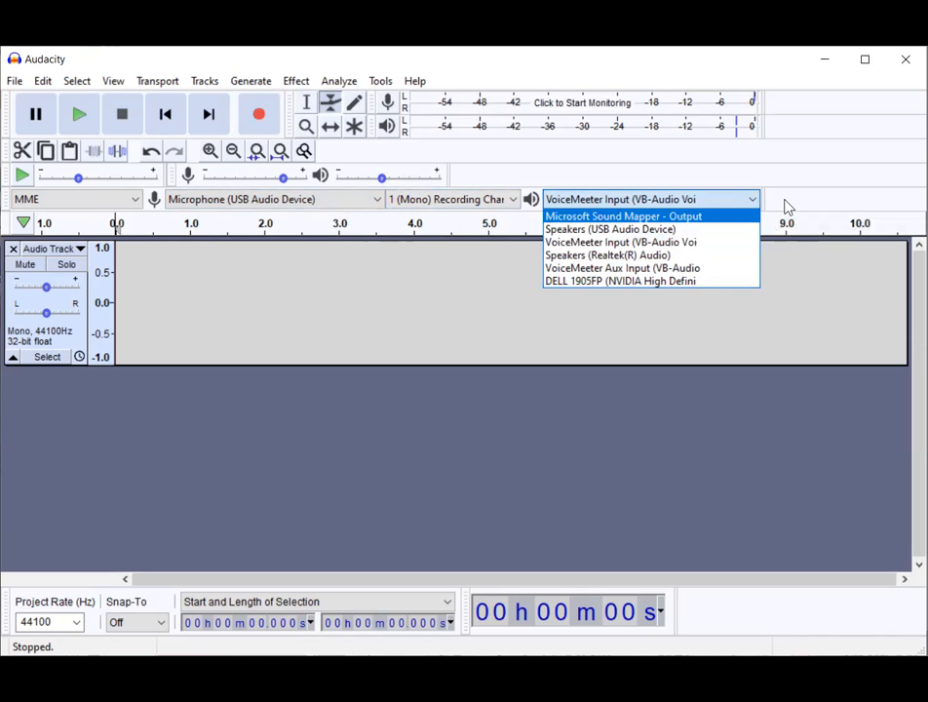
{"action": "left_click", "coordinate": [789, 205]}
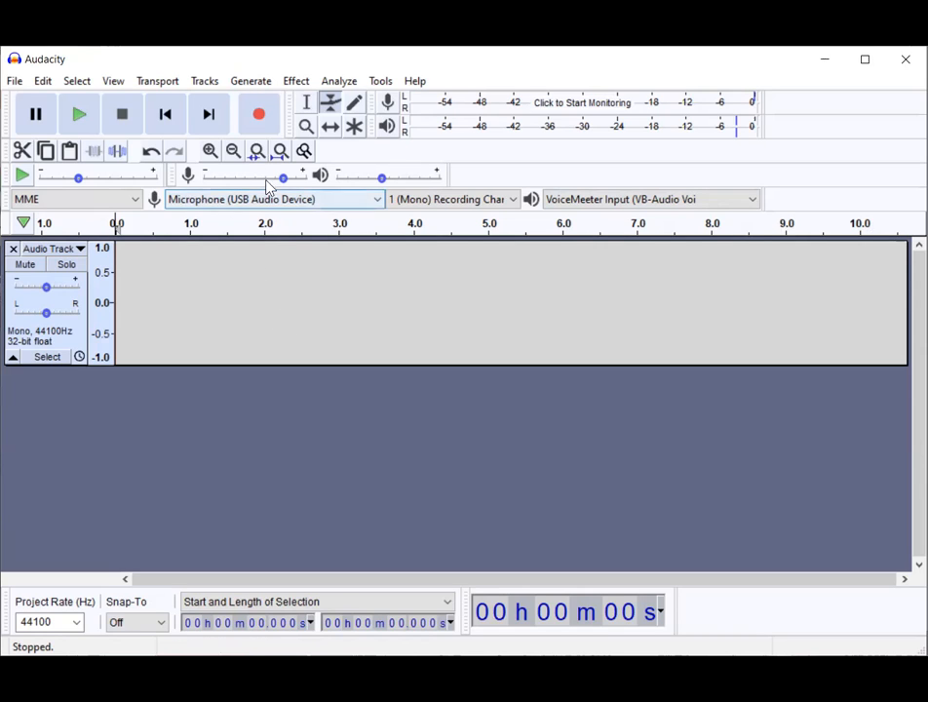
- Record a voice clip about 9 seconds long on the mono track, and delete the whole clip
{"action": "left_click", "coordinate": [260, 117]}
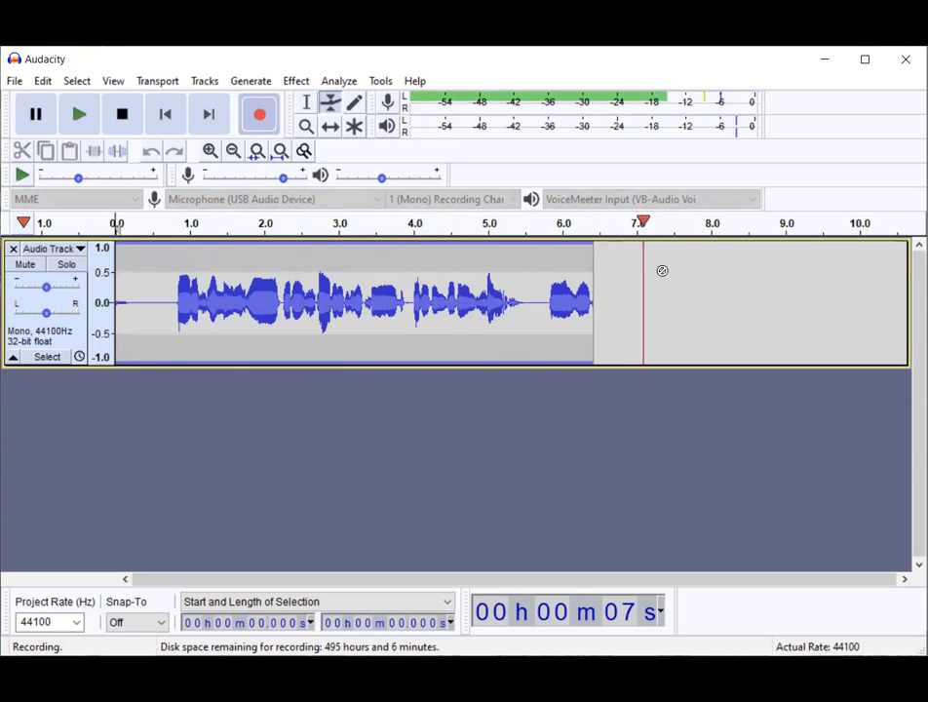
{"action": "left_click", "coordinate": [137, 118]}
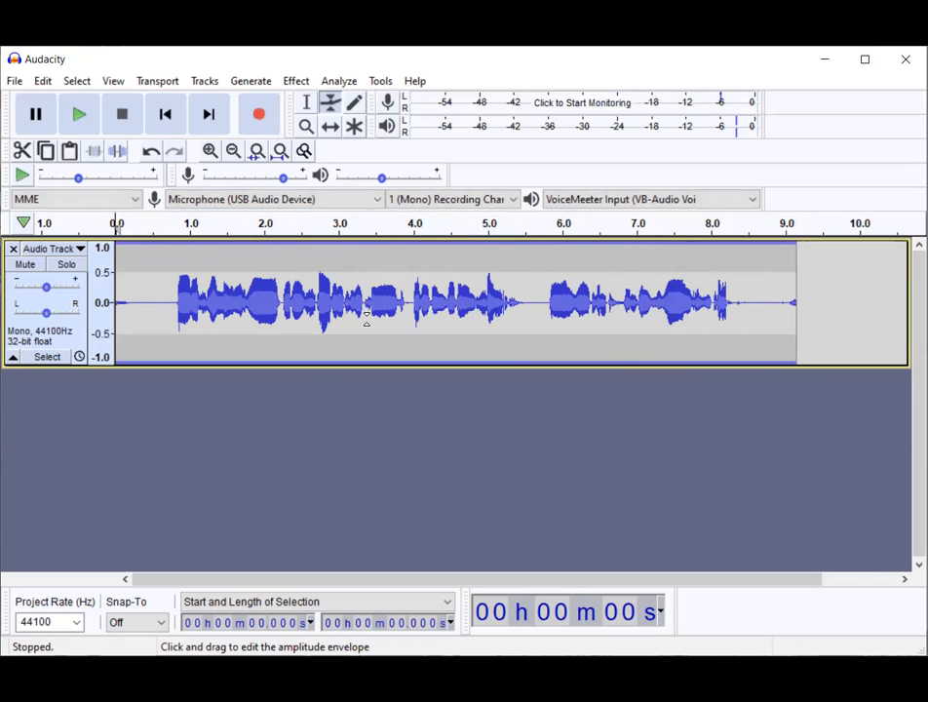
{"action": "left_click", "coordinate": [307, 104]}
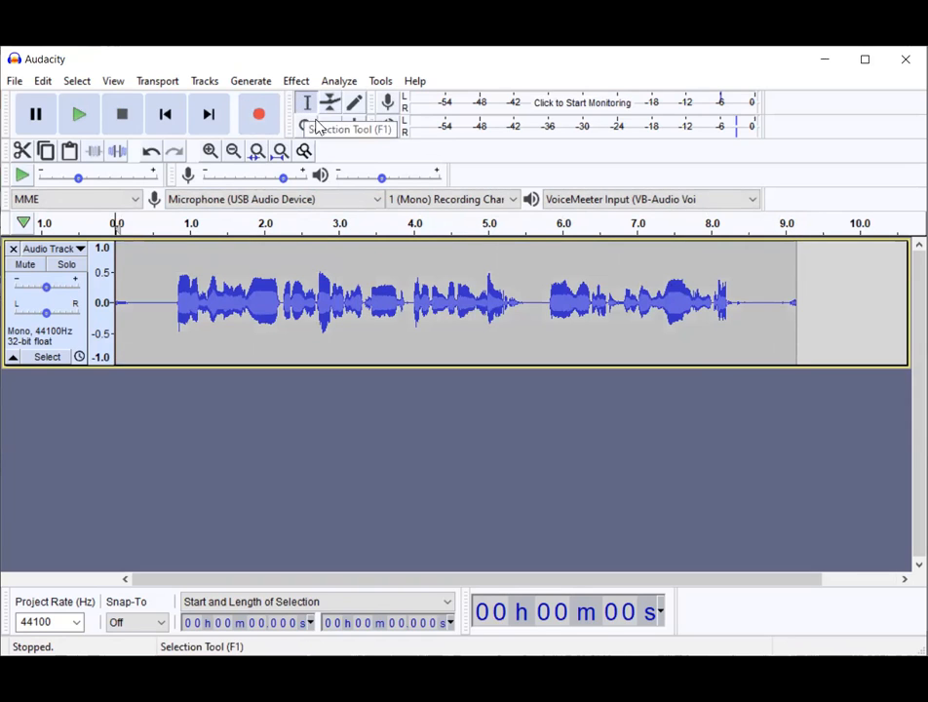
{"action": "left_click_drag", "start_coordinate": [795, 299], "coordinate": [83, 329]}
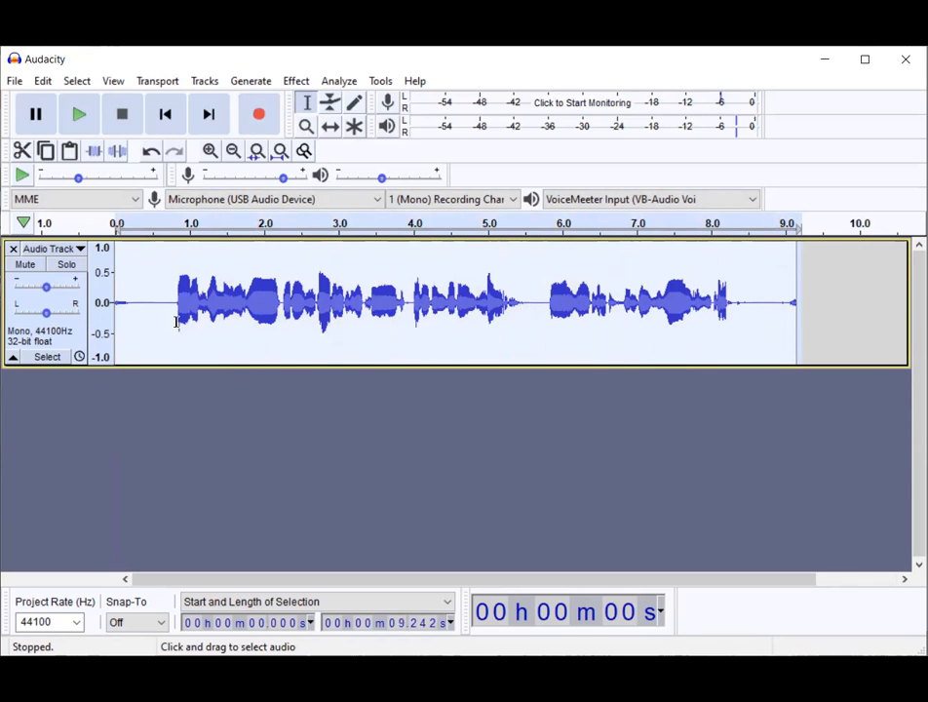
{"action": "key", "text": "Delete"}
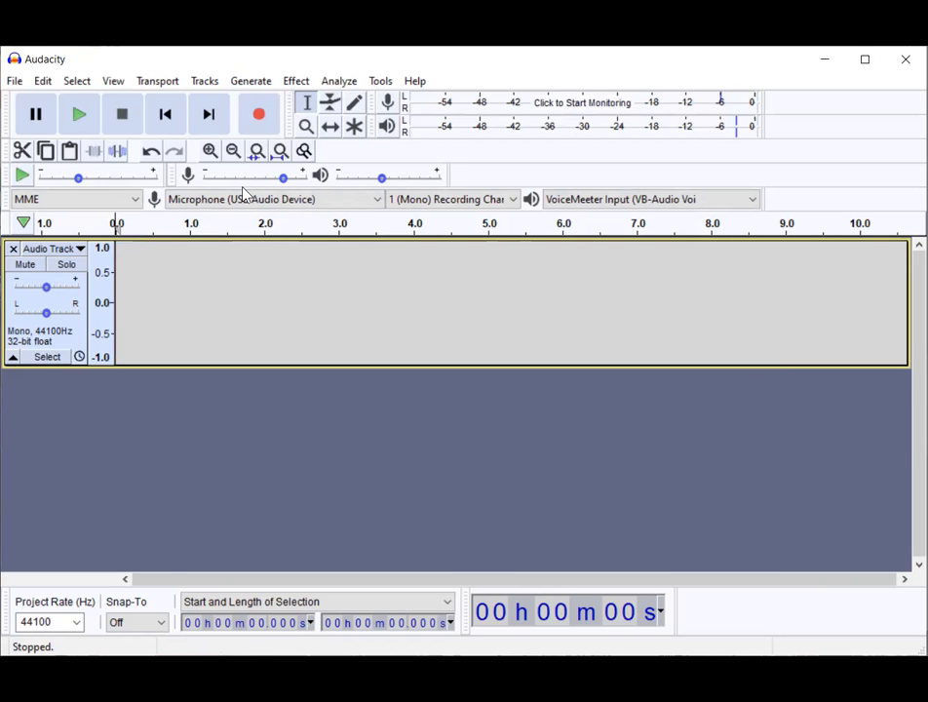
- Record a voice clip about 5 seconds long on the empty mono track
{"action": "left_click", "coordinate": [259, 119]}
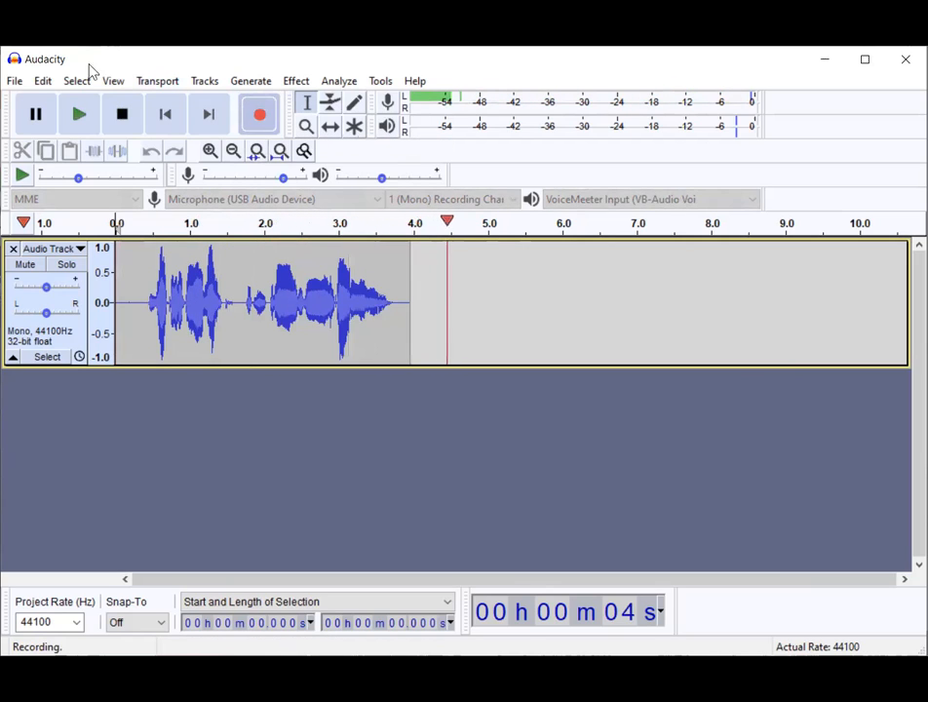
{"action": "left_click", "coordinate": [135, 119]}
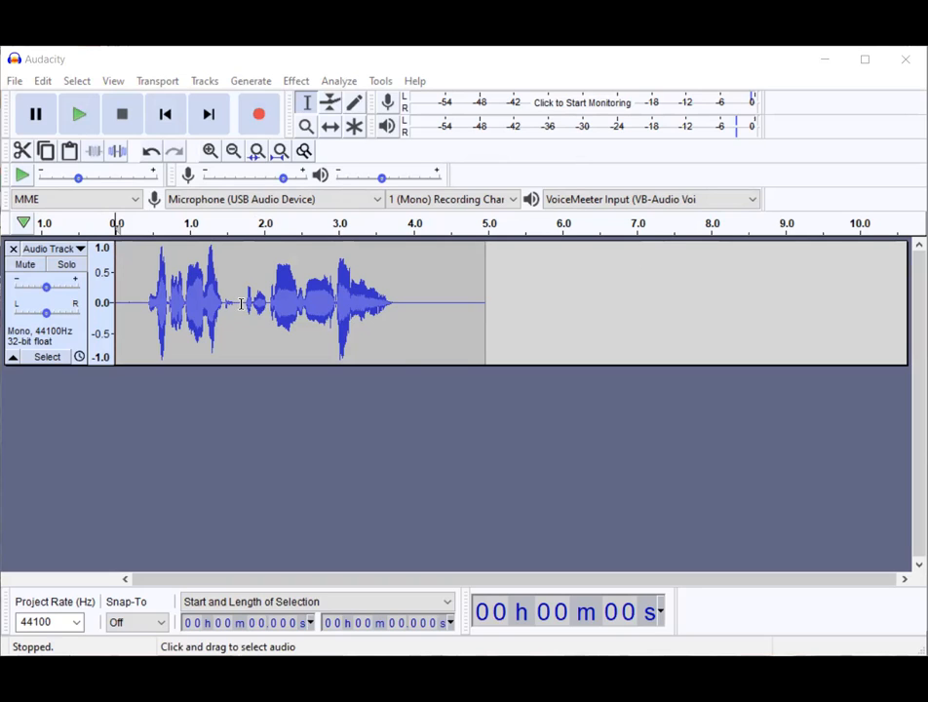
- Add envelope control points around the first phrase and lower its amplitude to about 0.75 between roughly 0.5 and 1.5 seconds
{"action": "left_click", "coordinate": [328, 104]}
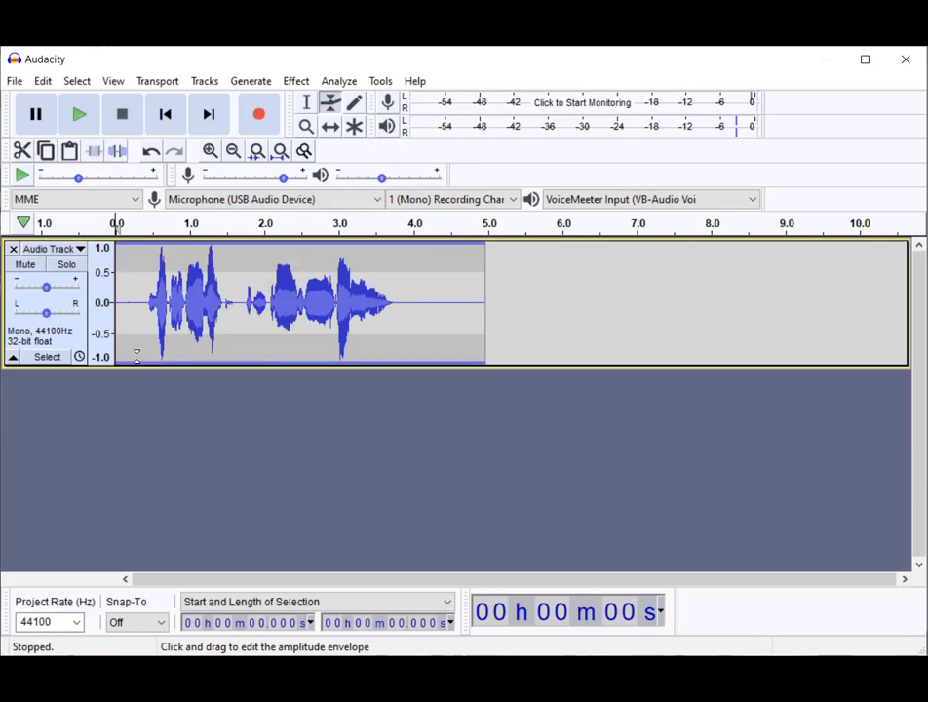
{"action": "left_click", "coordinate": [144, 246]}
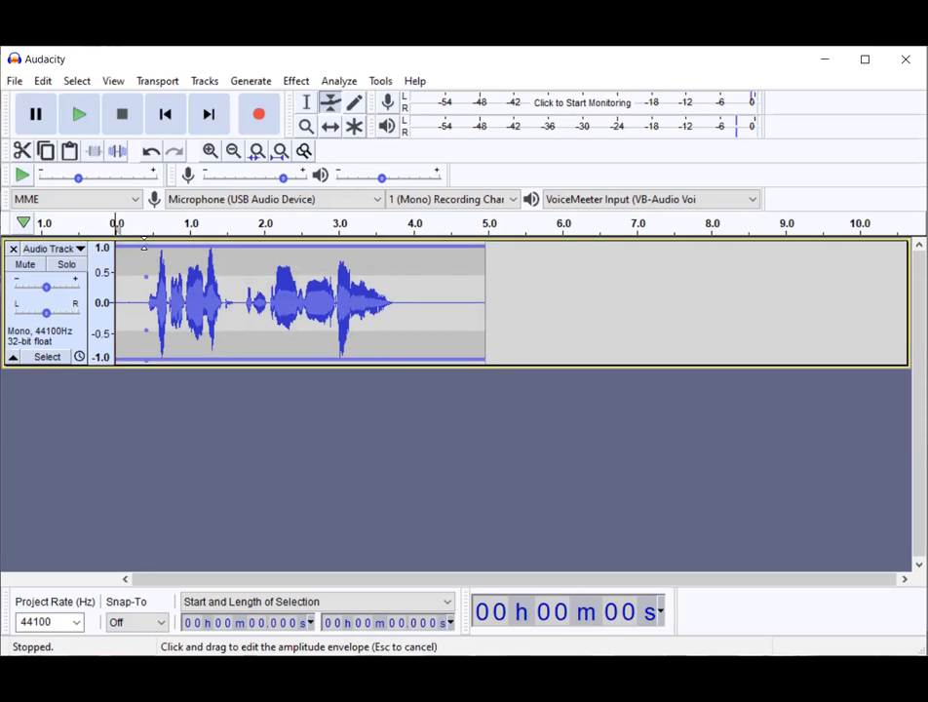
{"action": "left_click", "coordinate": [231, 247]}
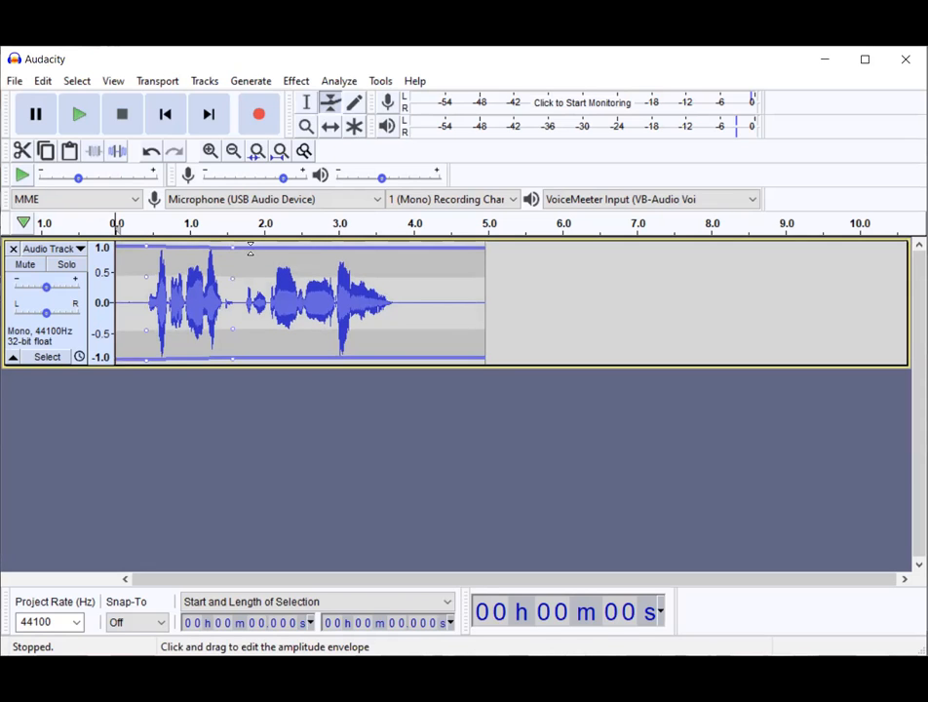
{"action": "left_click", "coordinate": [251, 245]}
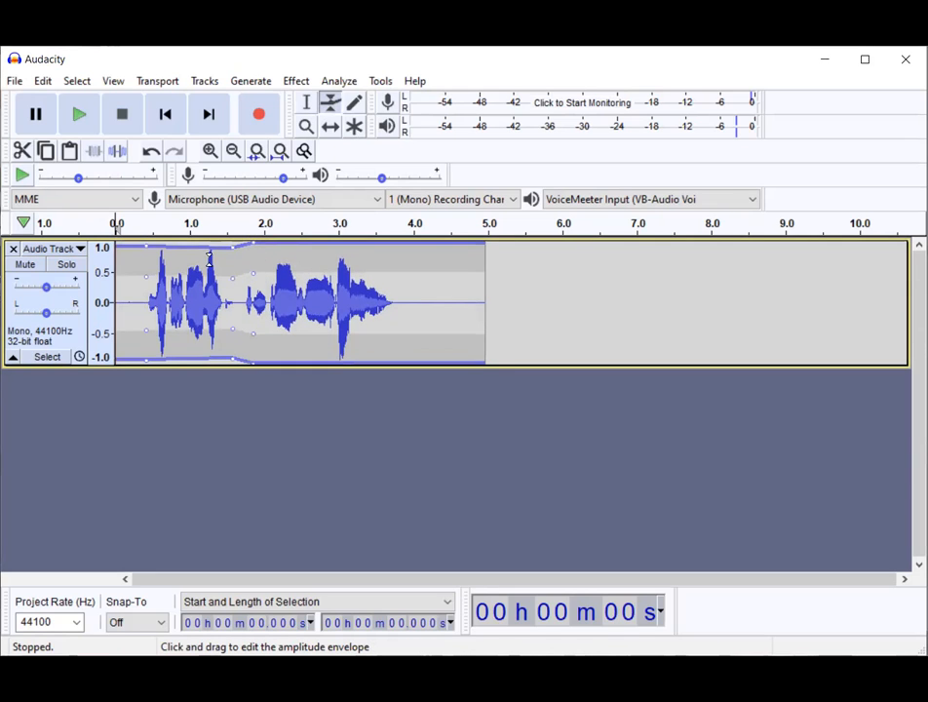
{"action": "left_click_drag", "start_coordinate": [140, 247], "coordinate": [140, 241]}
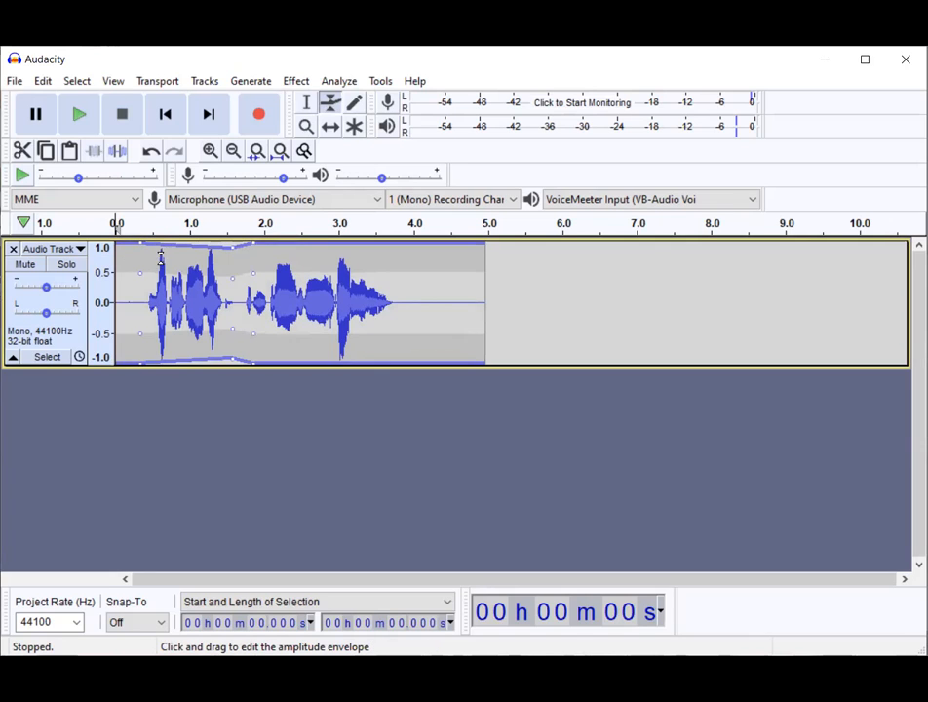
{"action": "left_click_drag", "start_coordinate": [153, 243], "coordinate": [149, 268]}
{"action": "left_click_drag", "start_coordinate": [223, 249], "coordinate": [225, 255]}
{"action": "left_click_drag", "start_coordinate": [157, 263], "coordinate": [150, 257]}
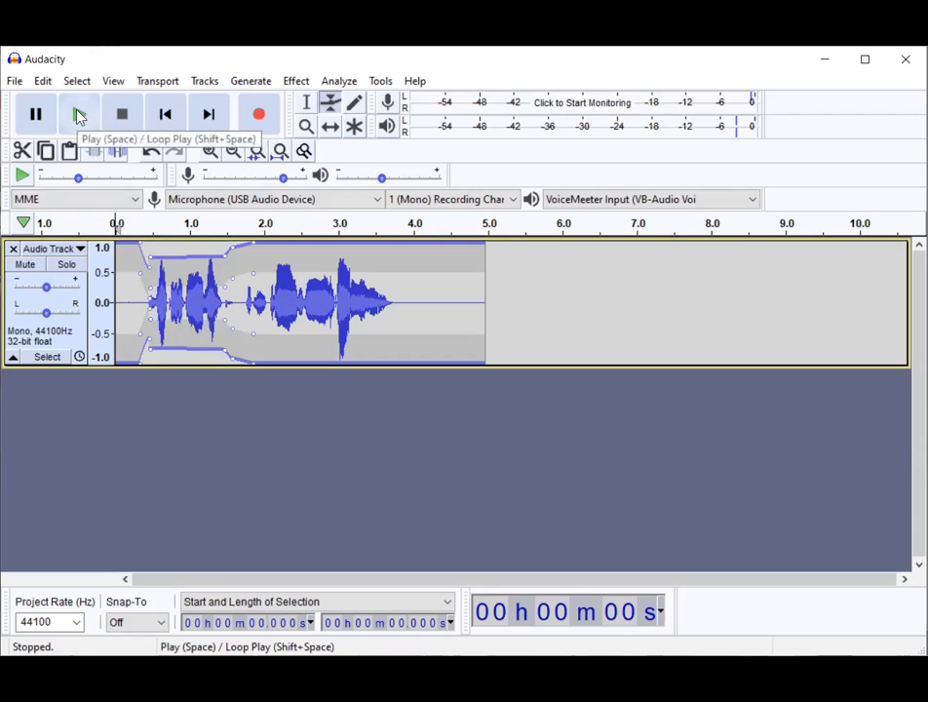
- Play back the clip to check the playback level of the envelope-adjusted audio
{"action": "left_click", "coordinate": [79, 116]}
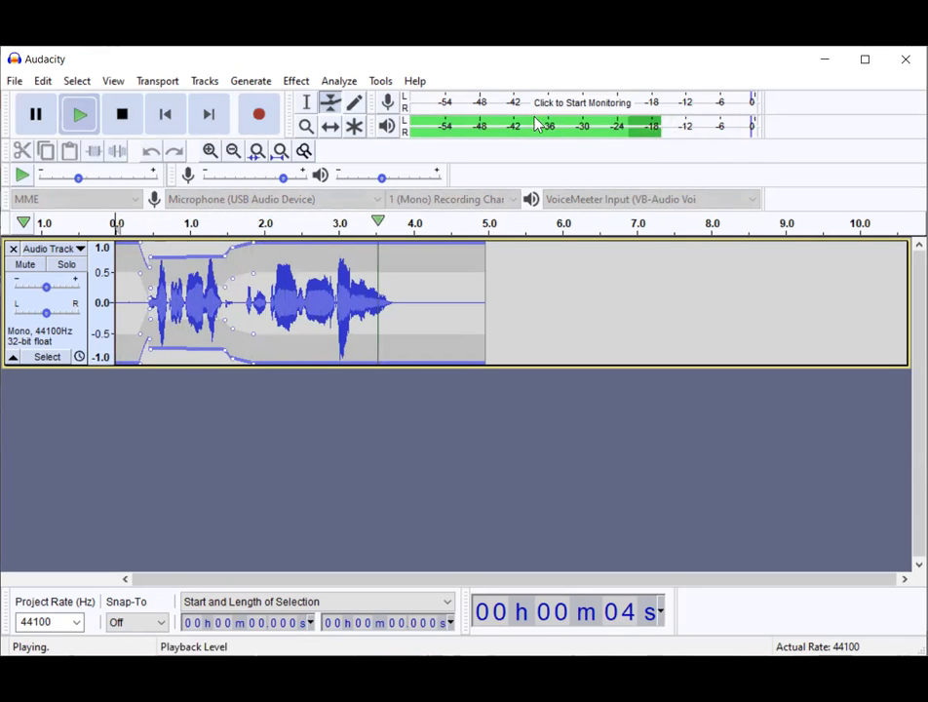
{"action": "left_click", "coordinate": [79, 116]}
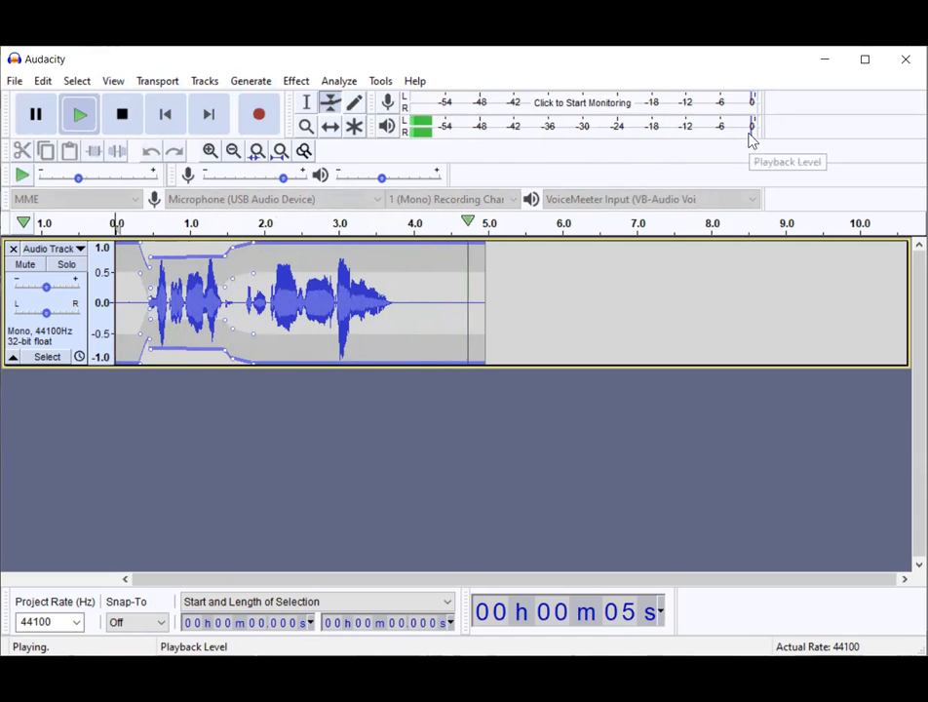
{"action": "key", "text": "space"}
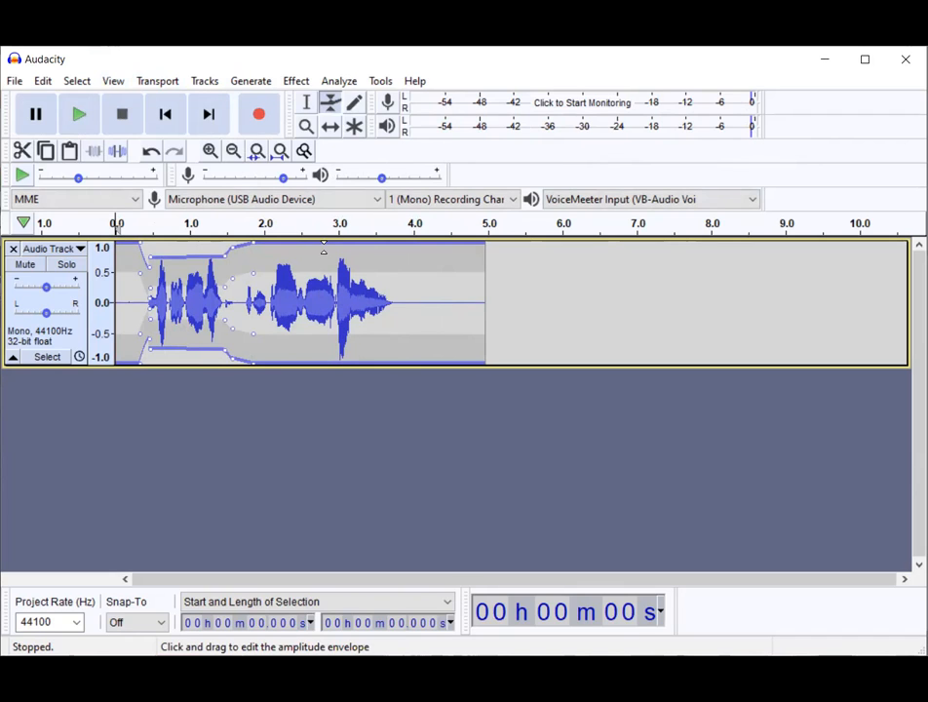
- Dip the amplitude envelope to about 0.7 around the peak near 3 seconds and play the track back
{"action": "left_click_drag", "start_coordinate": [326, 249], "coordinate": [361, 245]}
{"action": "left_click_drag", "start_coordinate": [342, 359], "coordinate": [341, 343]}
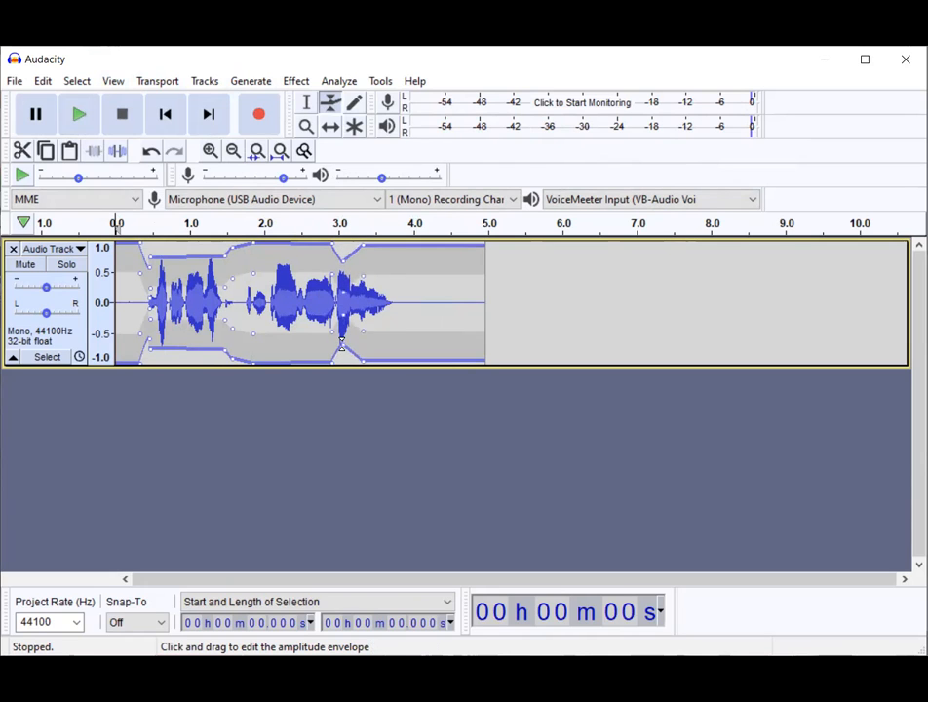
{"action": "left_click", "coordinate": [80, 116]}
- Delete the trailing silence from 3.866 seconds to the clip's end, undo the deletion and clear the selection
{"action": "left_click", "coordinate": [306, 102]}
{"action": "left_click_drag", "start_coordinate": [402, 302], "coordinate": [487, 327]}
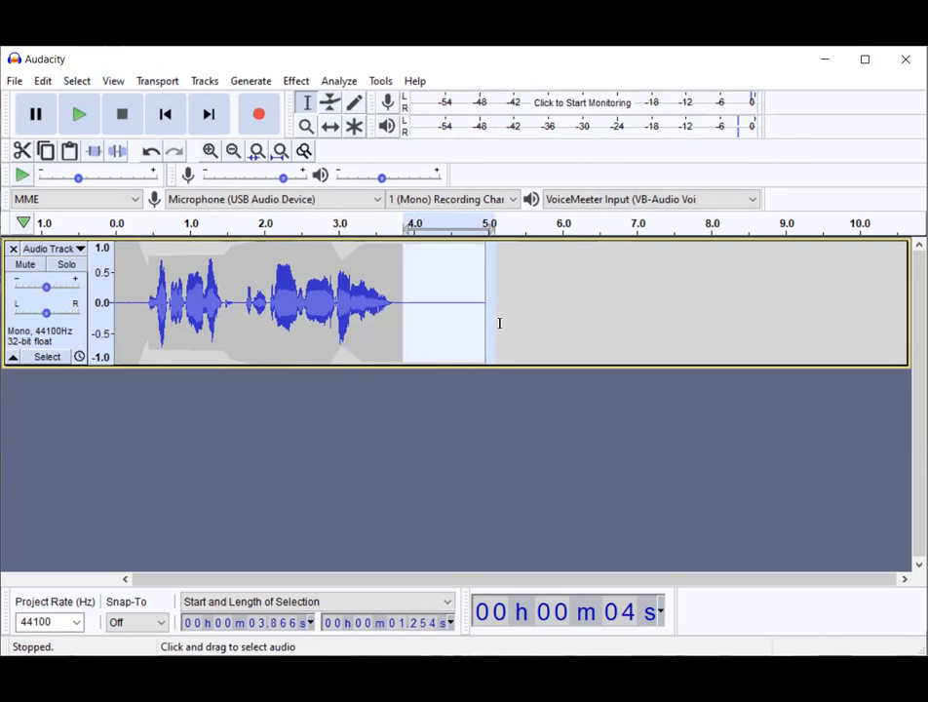
{"action": "key", "text": "Delete"}
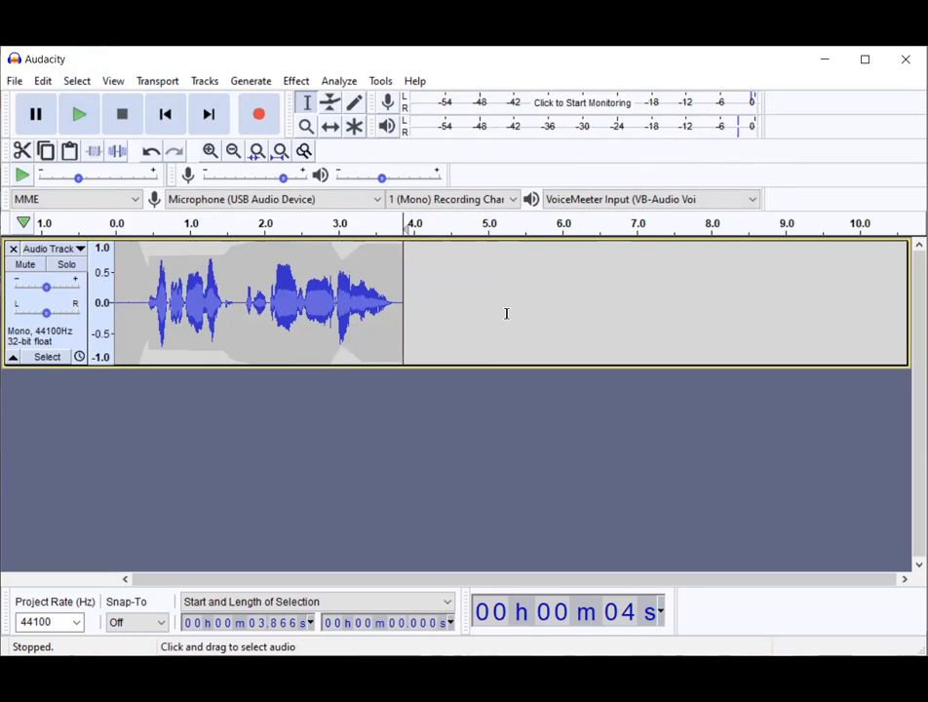
{"action": "key", "text": "ctrl+z"}
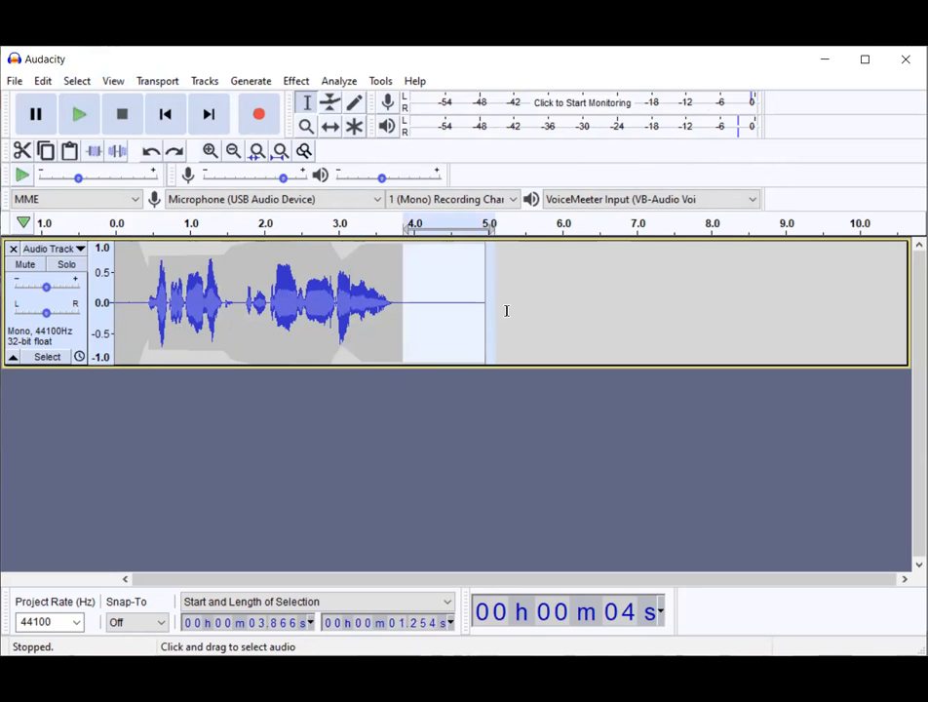
{"action": "left_click", "coordinate": [372, 412]}
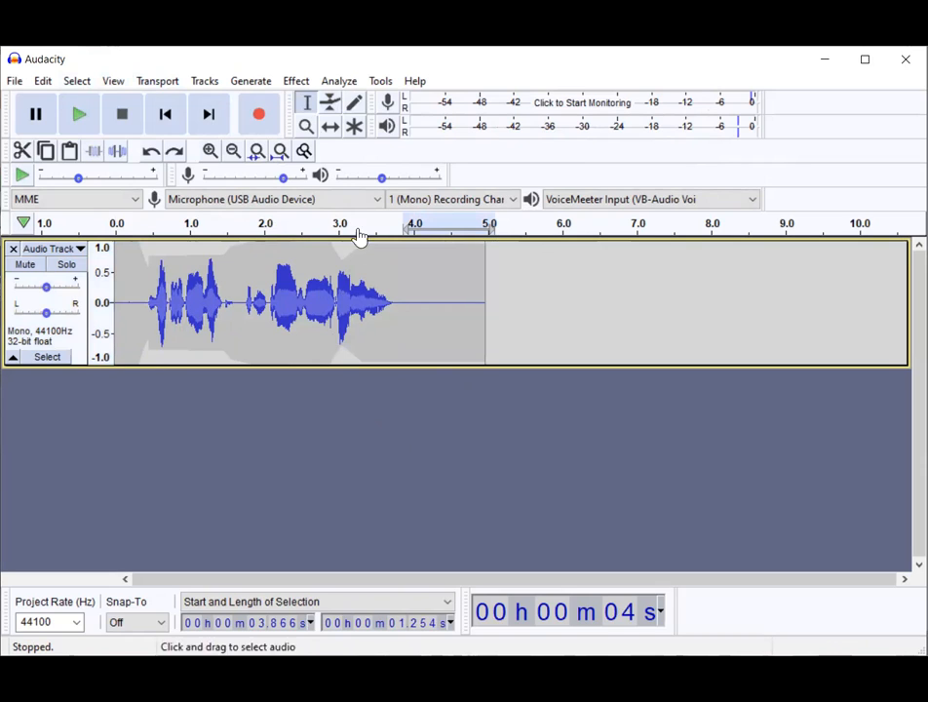
- Move the clip along the track with the Time Shift tool so it starts at about 2.5 seconds
{"action": "left_click", "coordinate": [330, 126]}
{"action": "left_click_drag", "start_coordinate": [266, 250], "coordinate": [270, 289]}
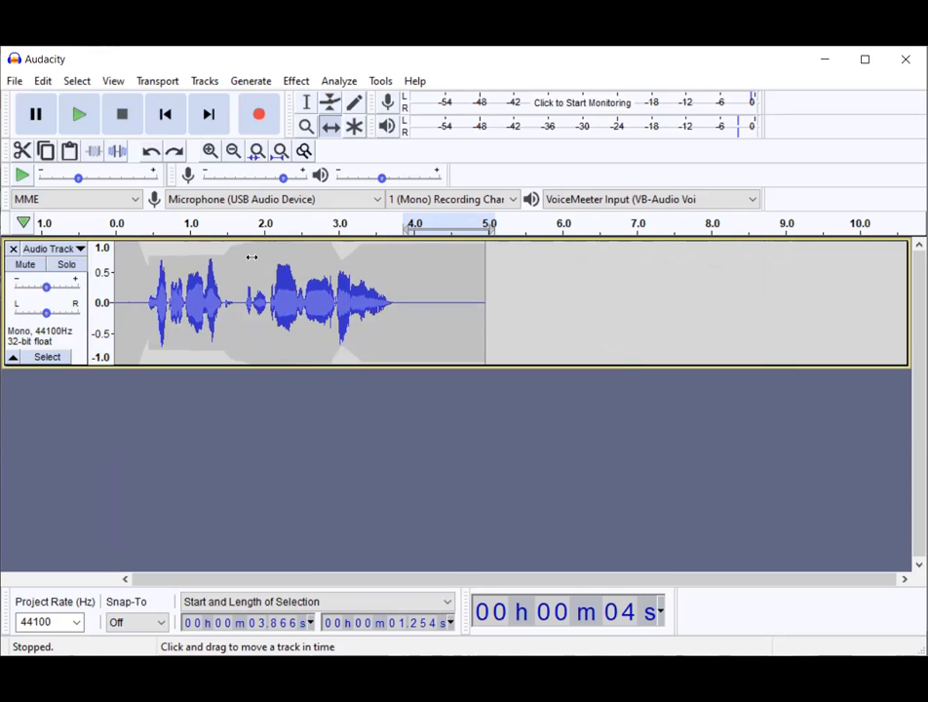
{"action": "left_click_drag", "start_coordinate": [252, 257], "coordinate": [439, 280]}
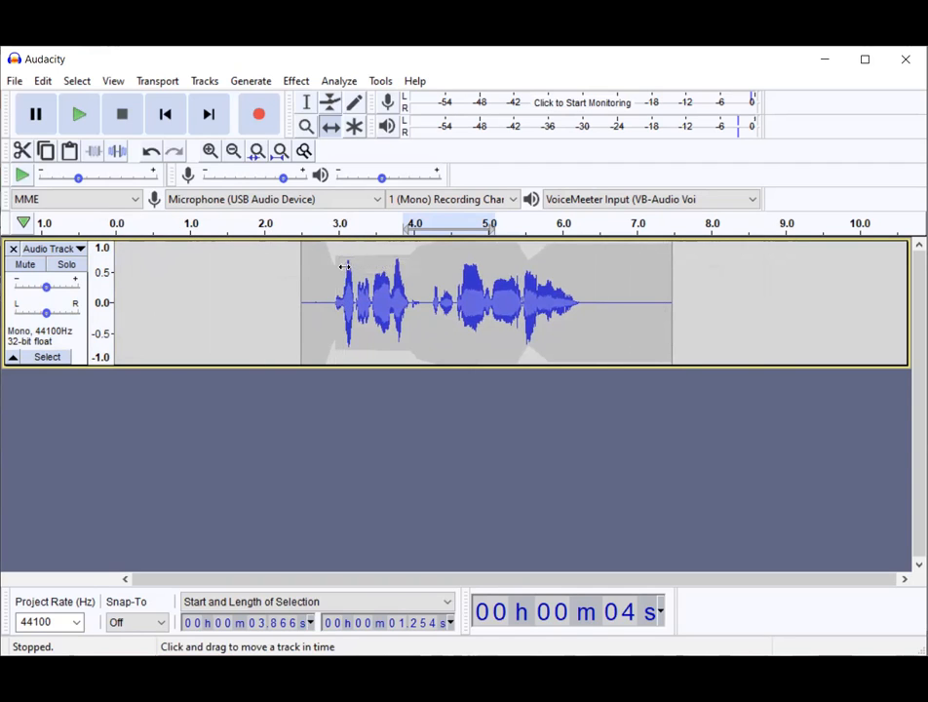
- Import the Begin intro Gaslamp audio file as a second track beneath the voice recording
{"action": "left_click", "coordinate": [13, 84]}
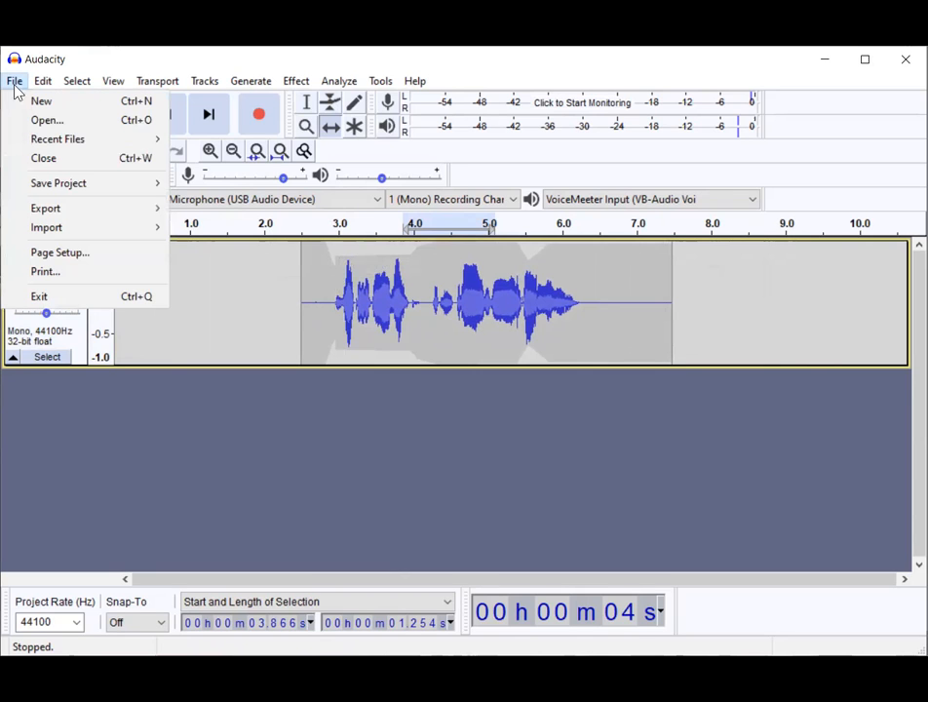
{"action": "mouse_move", "coordinate": [56, 232]}
{"action": "left_click", "coordinate": [191, 228]}
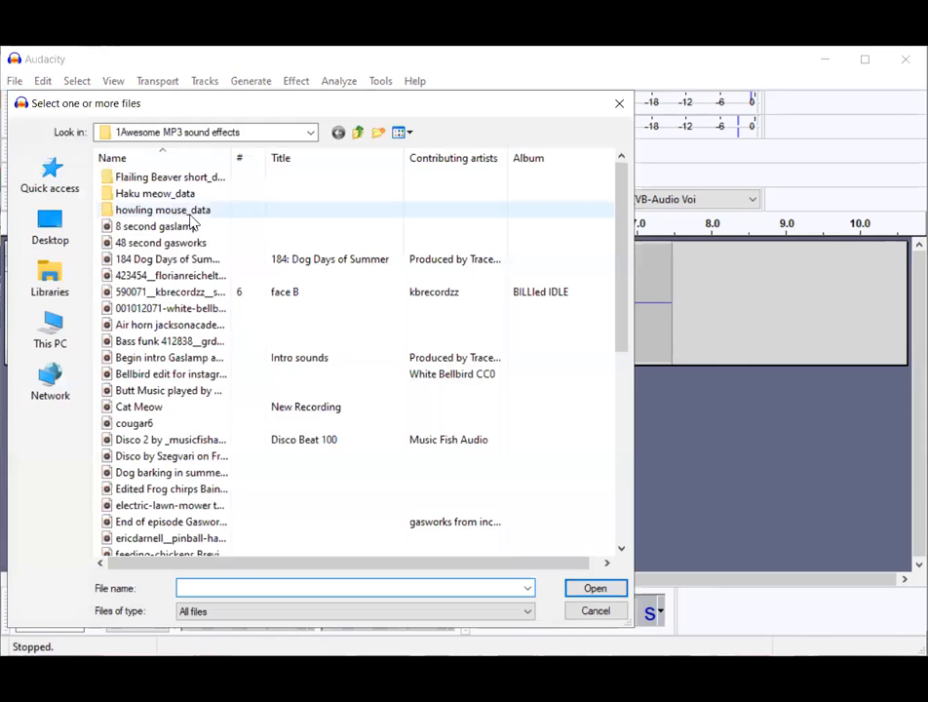
{"action": "left_click", "coordinate": [151, 359]}
{"action": "double_click", "coordinate": [152, 359]}
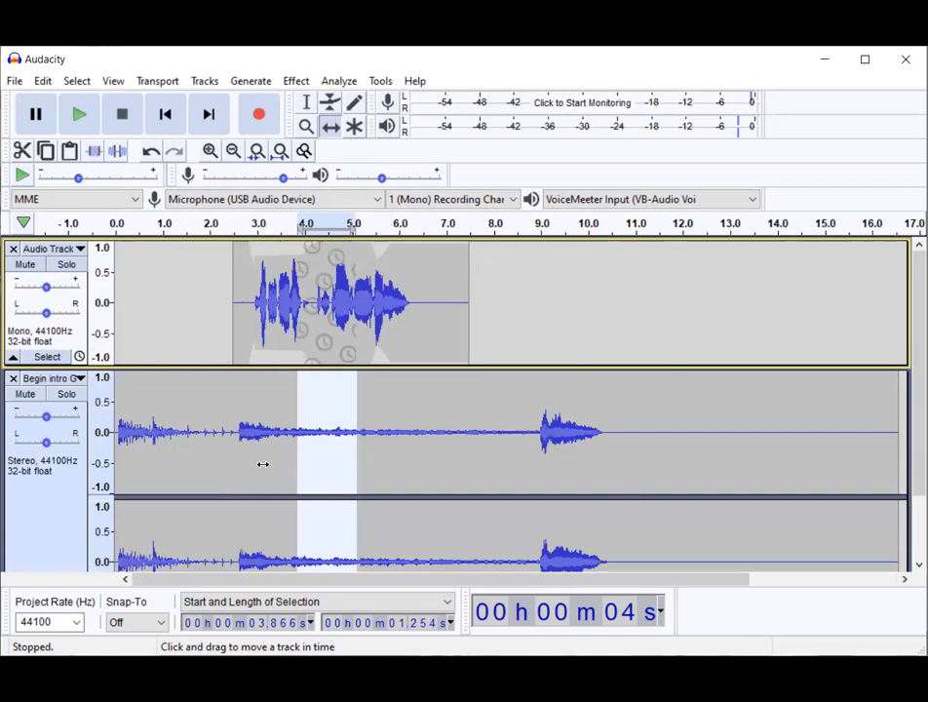
{"action": "scroll", "coordinate": [188, 426], "scroll_direction": "down", "scroll_amount": 1}
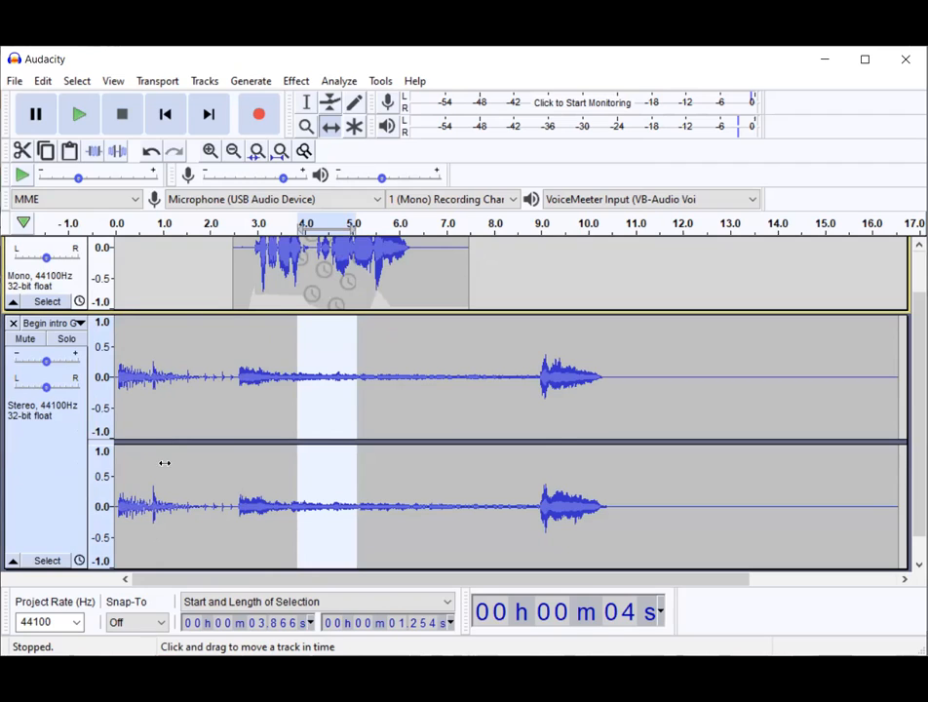
{"action": "scroll", "coordinate": [166, 434], "scroll_direction": "up", "scroll_amount": 1}
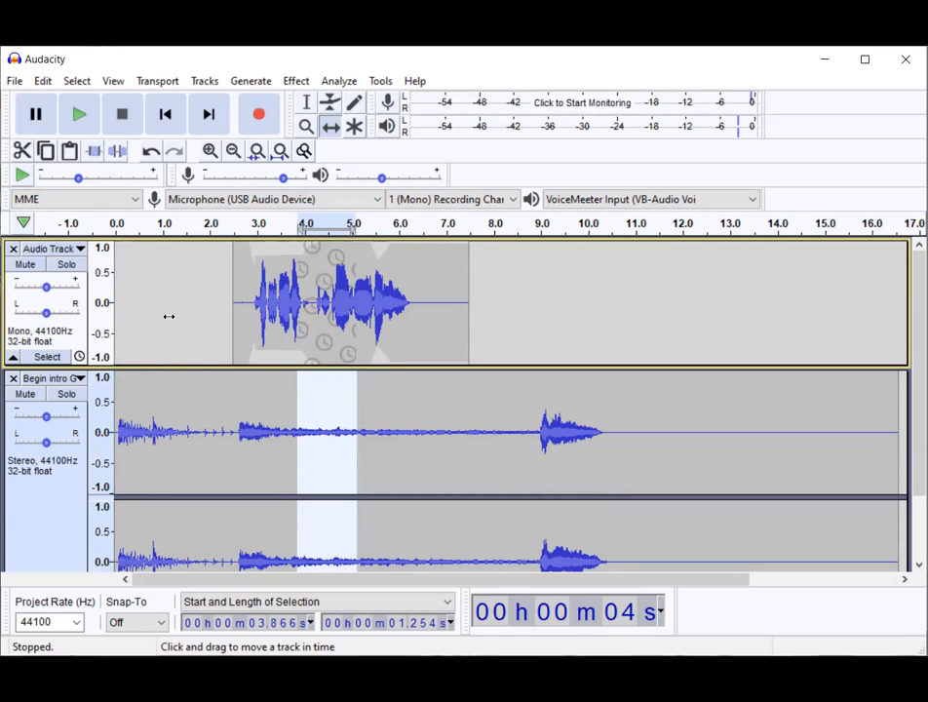
- With the tracks sync-locked, delete a 4.314-second stretch of the music track starting at 3.711 seconds, and undo the deletion
{"action": "left_click", "coordinate": [205, 84]}
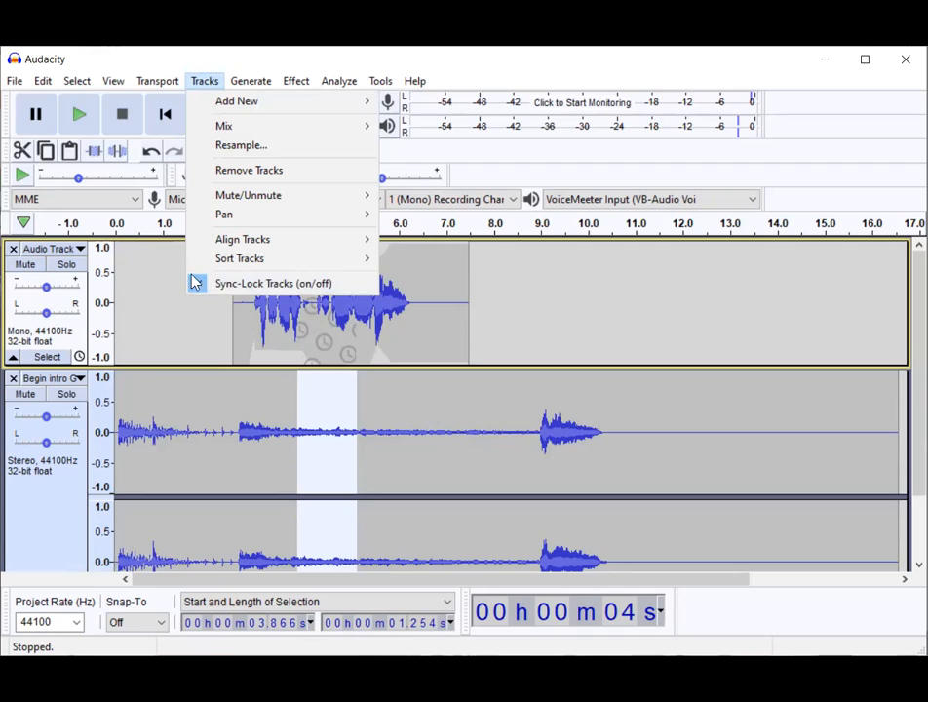
{"action": "left_click", "coordinate": [179, 326]}
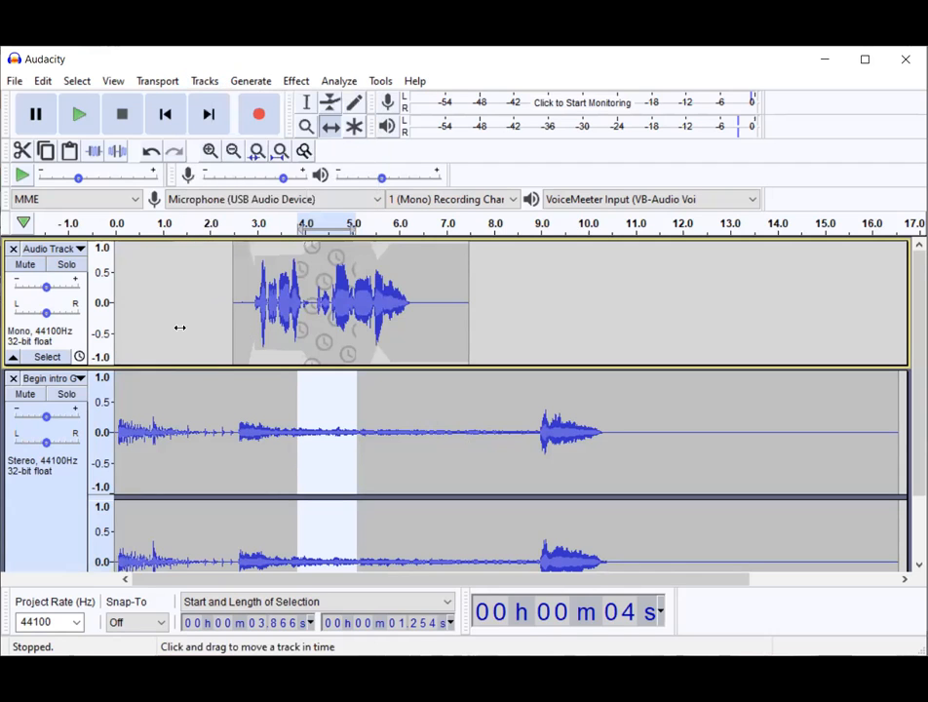
{"action": "left_click", "coordinate": [307, 102]}
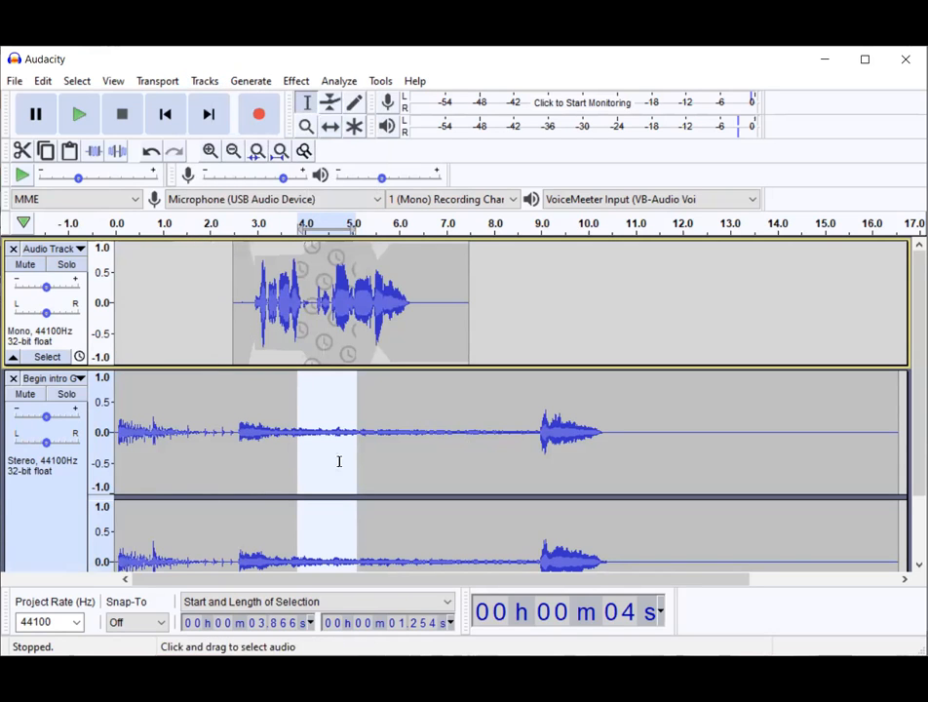
{"action": "left_click", "coordinate": [494, 421]}
{"action": "left_click_drag", "start_coordinate": [494, 421], "coordinate": [291, 430]}
{"action": "scroll", "coordinate": [300, 431], "scroll_direction": "down", "scroll_amount": 1}
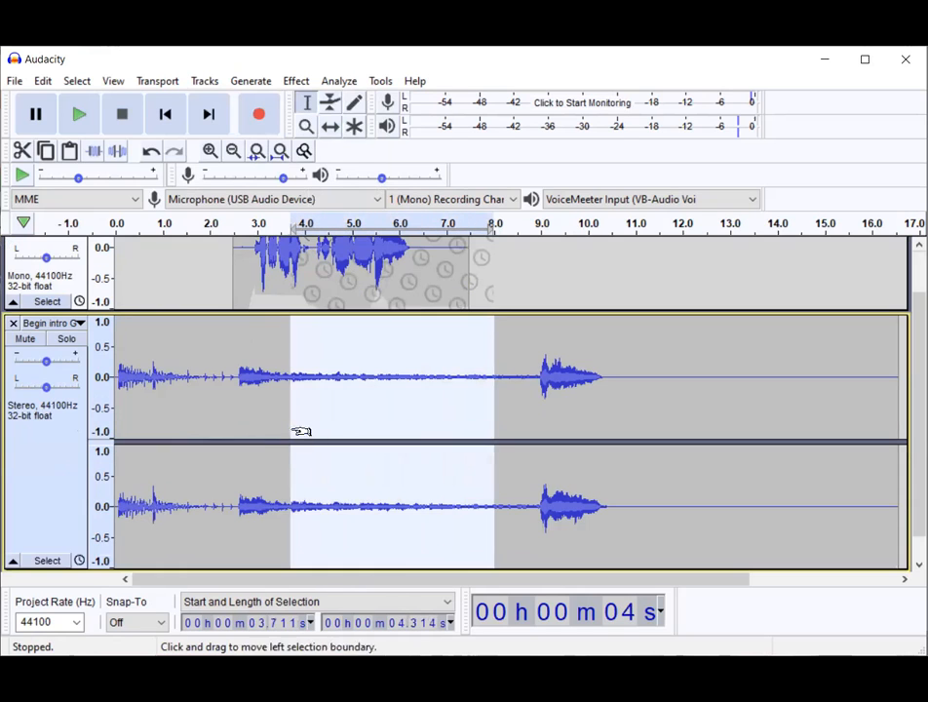
{"action": "scroll", "coordinate": [475, 419], "scroll_direction": "up", "scroll_amount": 1}
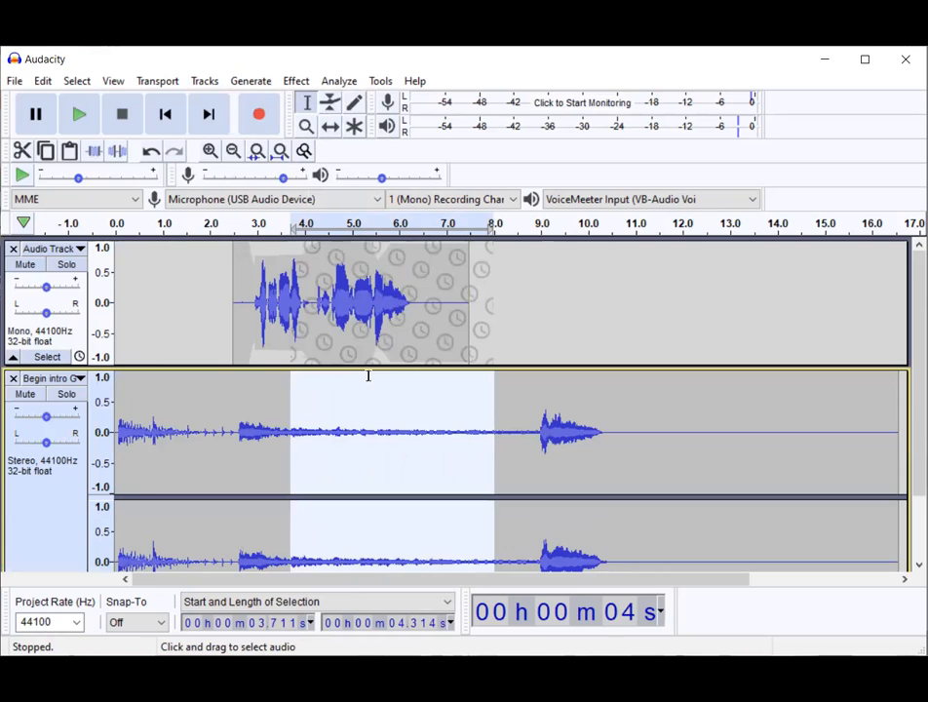
{"action": "key", "text": "Delete"}
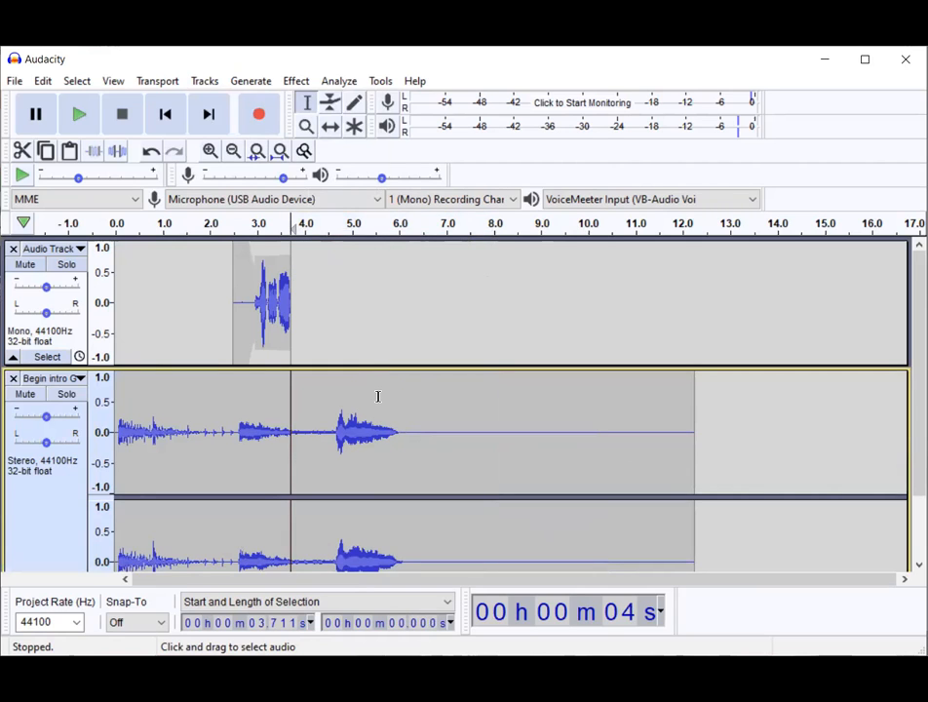
{"action": "key", "text": "ctrl+z"}
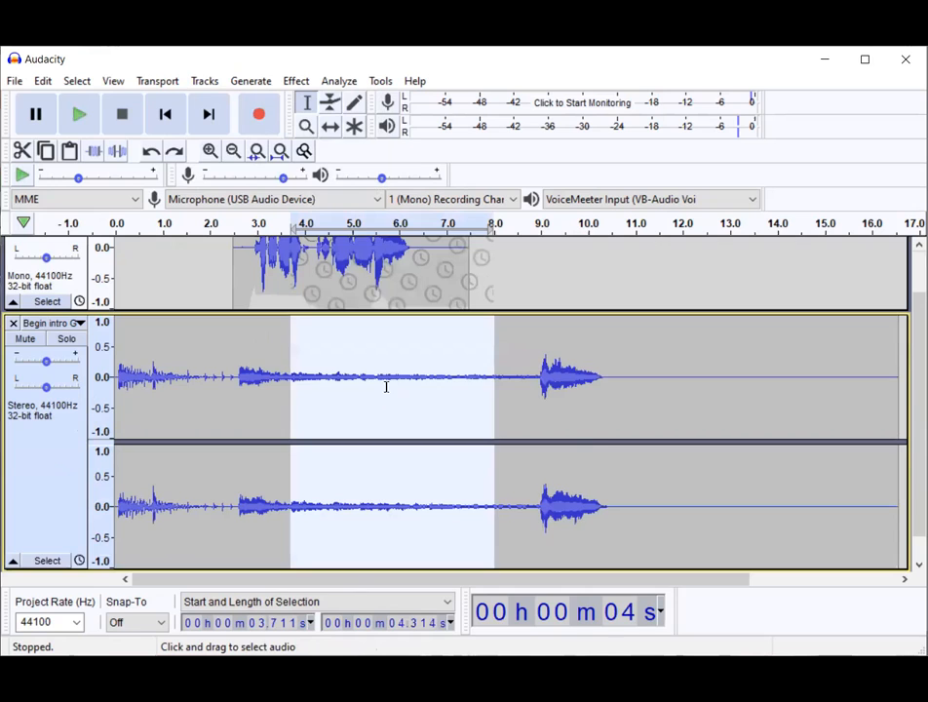
{"action": "scroll", "coordinate": [427, 455], "scroll_direction": "up", "scroll_amount": 1}
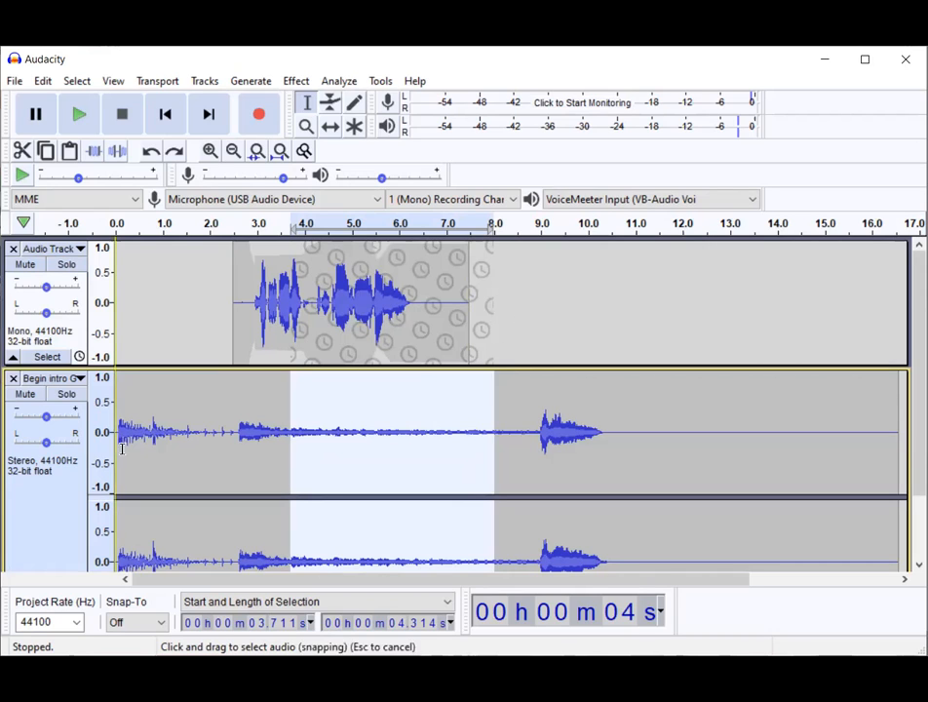
- Play both tracks together from the beginning of the project and stop playback
{"action": "left_click", "coordinate": [166, 117]}
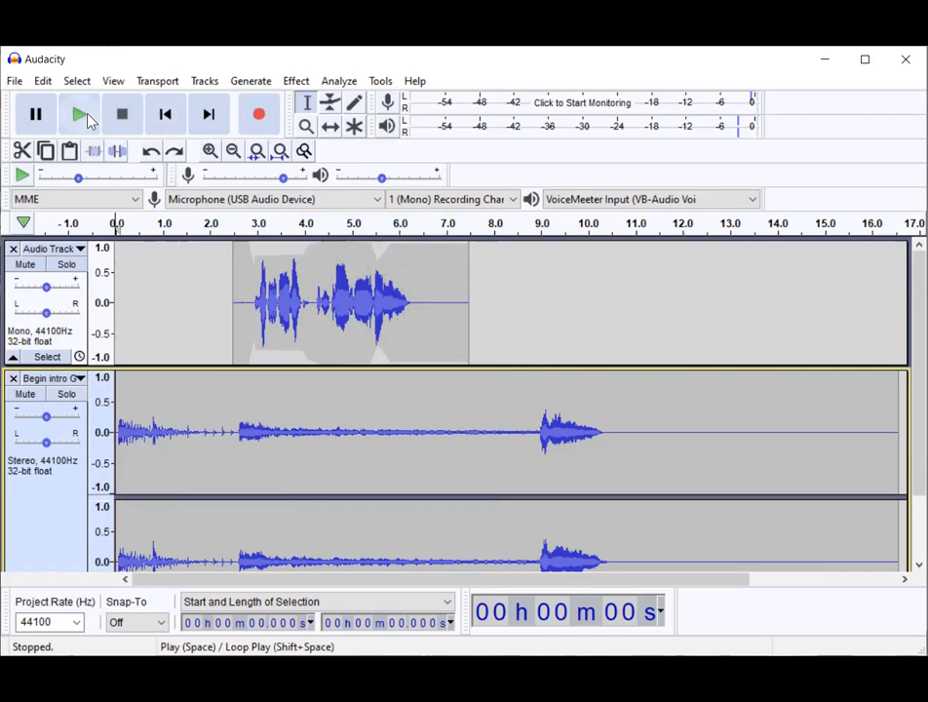
{"action": "left_click", "coordinate": [87, 119]}
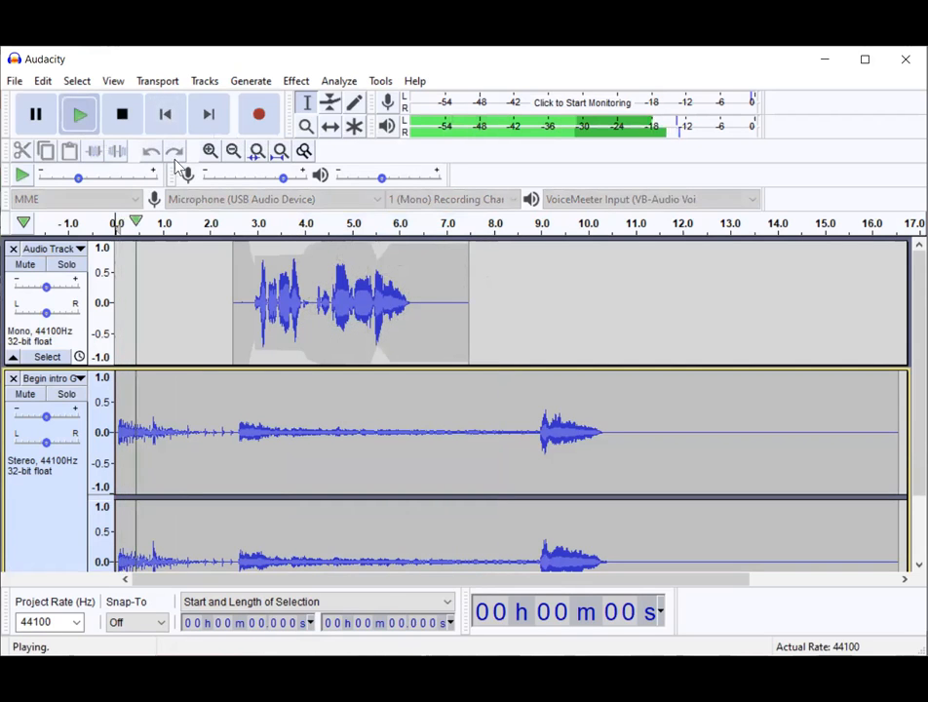
{"action": "left_click", "coordinate": [124, 114]}
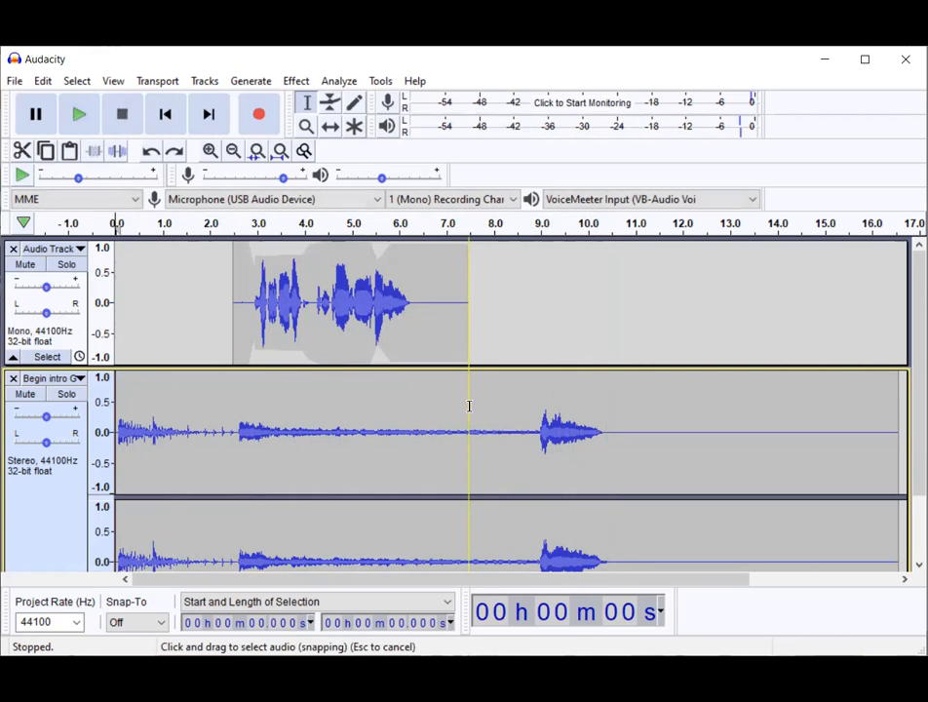
- Delete the silent end of the music track from 10.639 seconds onward
{"action": "left_click_drag", "start_coordinate": [897, 434], "coordinate": [618, 465]}
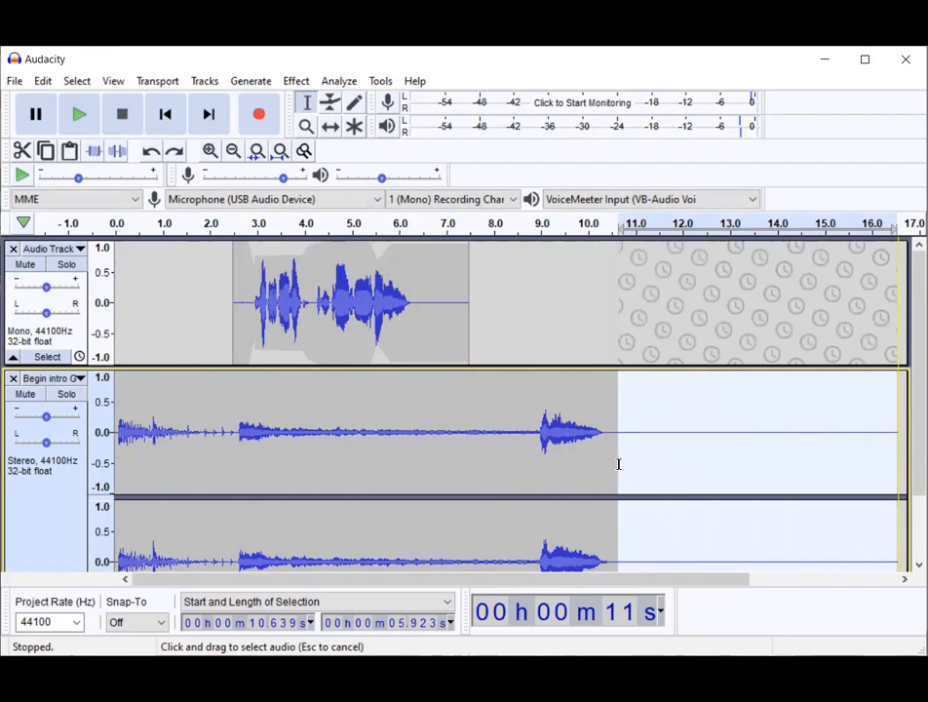
{"action": "scroll", "coordinate": [644, 458], "scroll_direction": "down", "scroll_amount": 1}
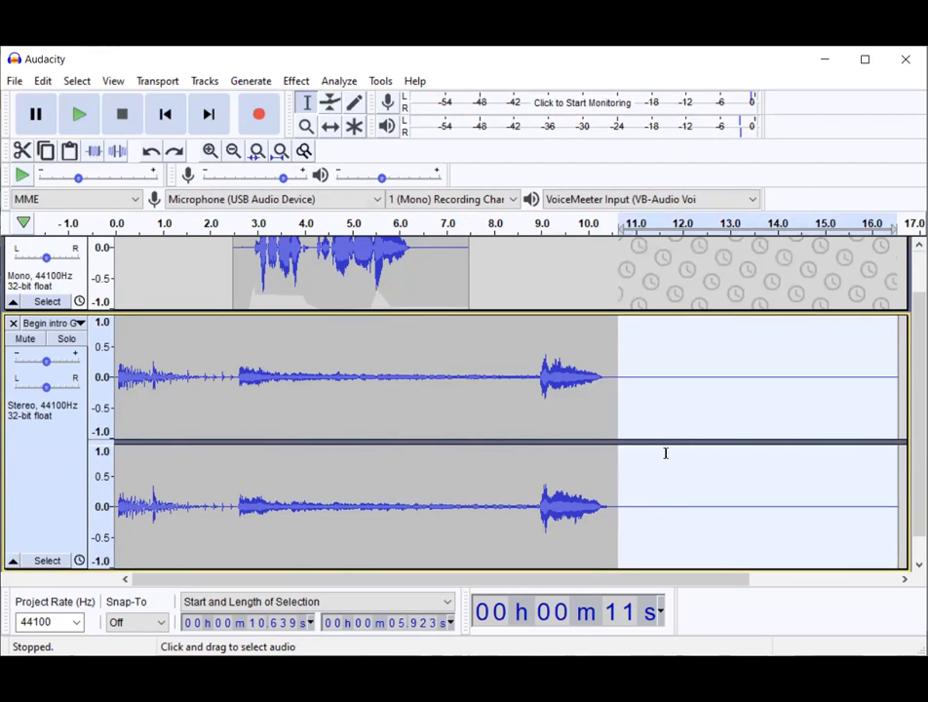
{"action": "key", "text": "Delete"}
{"action": "scroll", "coordinate": [666, 453], "scroll_direction": "up", "scroll_amount": 1}
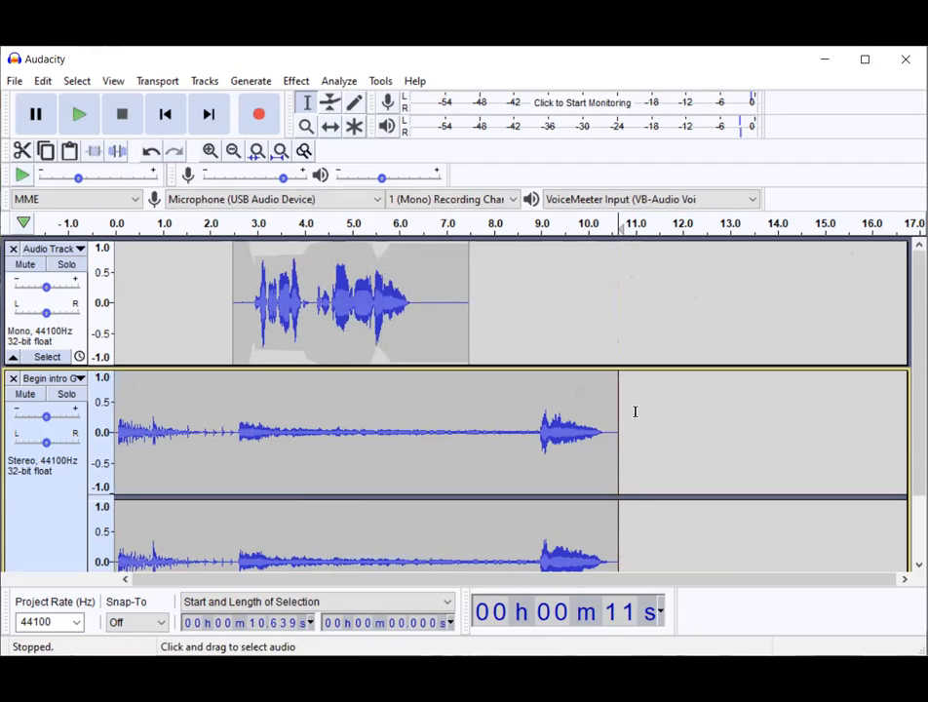
- Delete the 2.358-second quiet stretch starting at 6.544 seconds, just before the music's final burst
{"action": "left_click", "coordinate": [536, 416]}
{"action": "scroll", "coordinate": [536, 416], "scroll_direction": "down", "scroll_amount": 1}
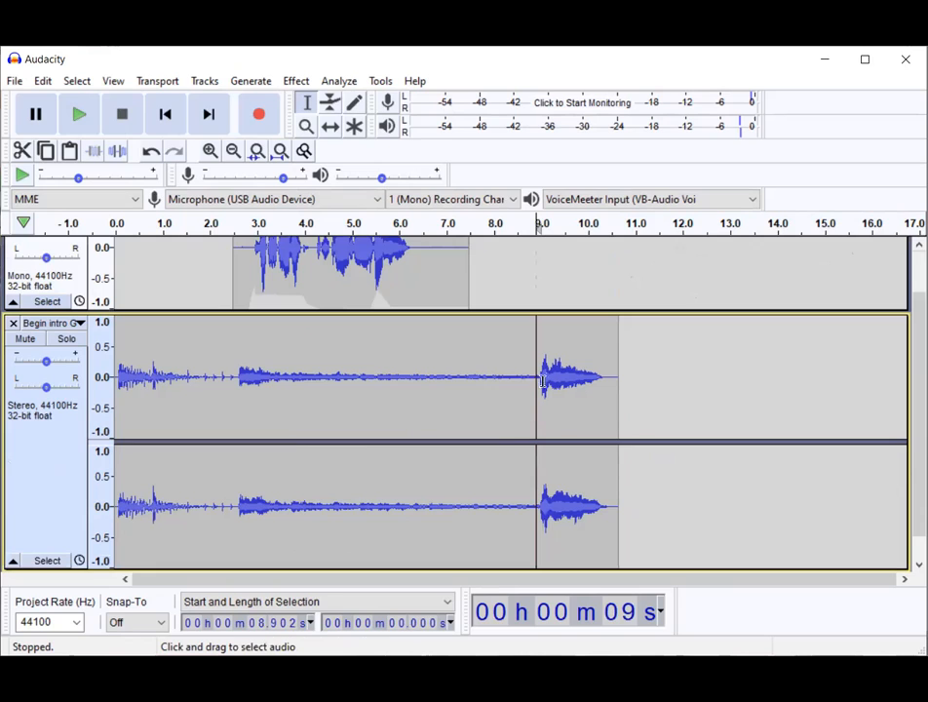
{"action": "left_click_drag", "start_coordinate": [545, 339], "coordinate": [435, 341]}
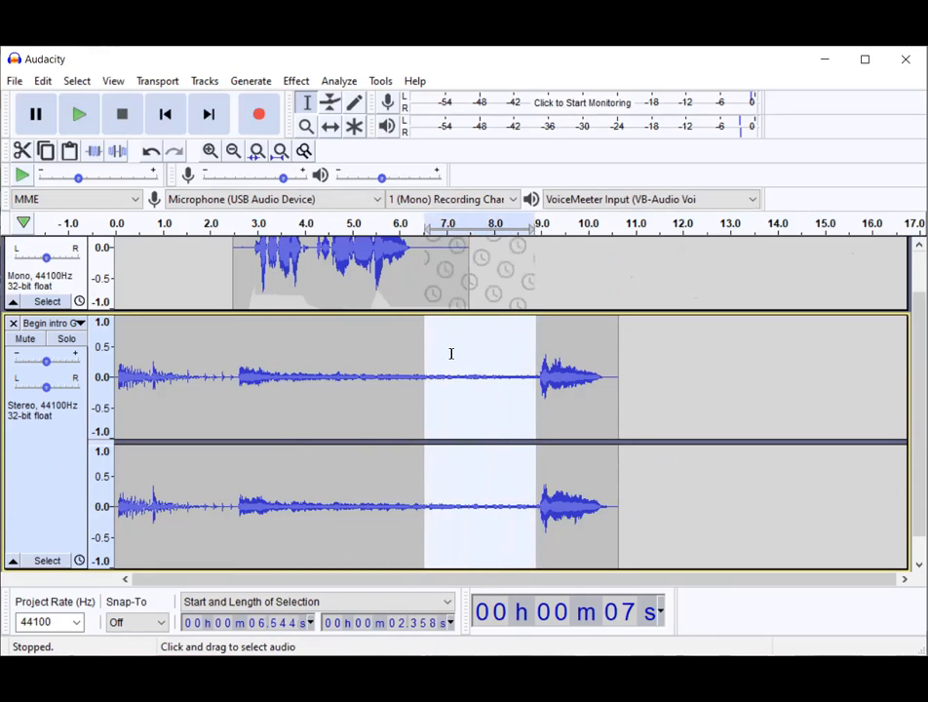
{"action": "key", "text": "Delete"}
{"action": "scroll", "coordinate": [414, 346], "scroll_direction": "up", "scroll_amount": 2}
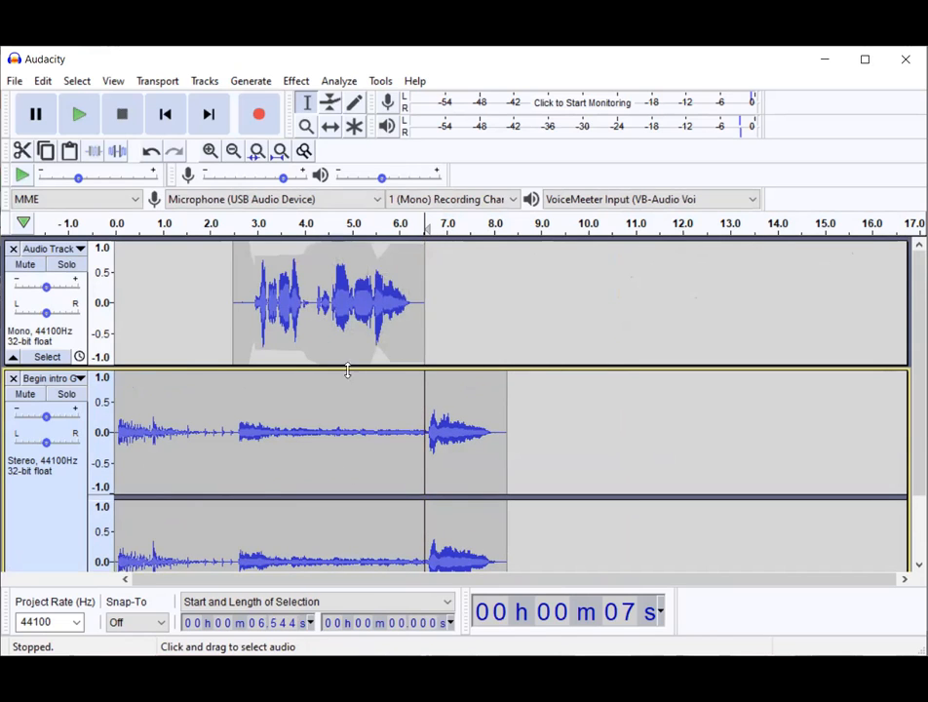
{"action": "scroll", "coordinate": [356, 385], "scroll_direction": "down", "scroll_amount": 3}
{"action": "scroll", "coordinate": [356, 385], "scroll_direction": "up", "scroll_amount": 3}
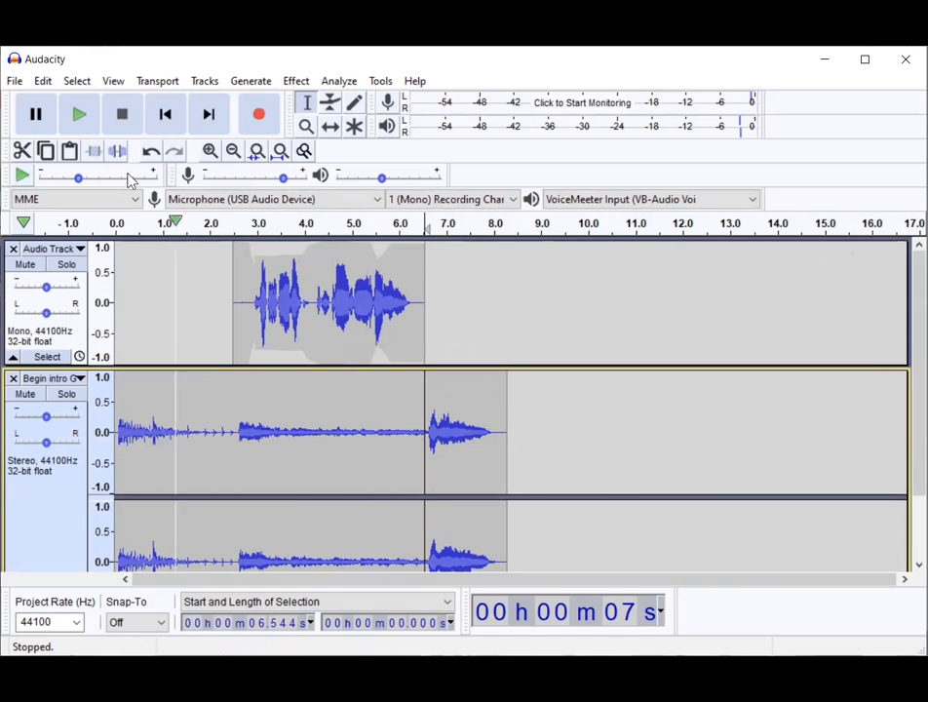
- Examine the available options for saving the project, leaving it unsaved
{"action": "left_click", "coordinate": [14, 83]}
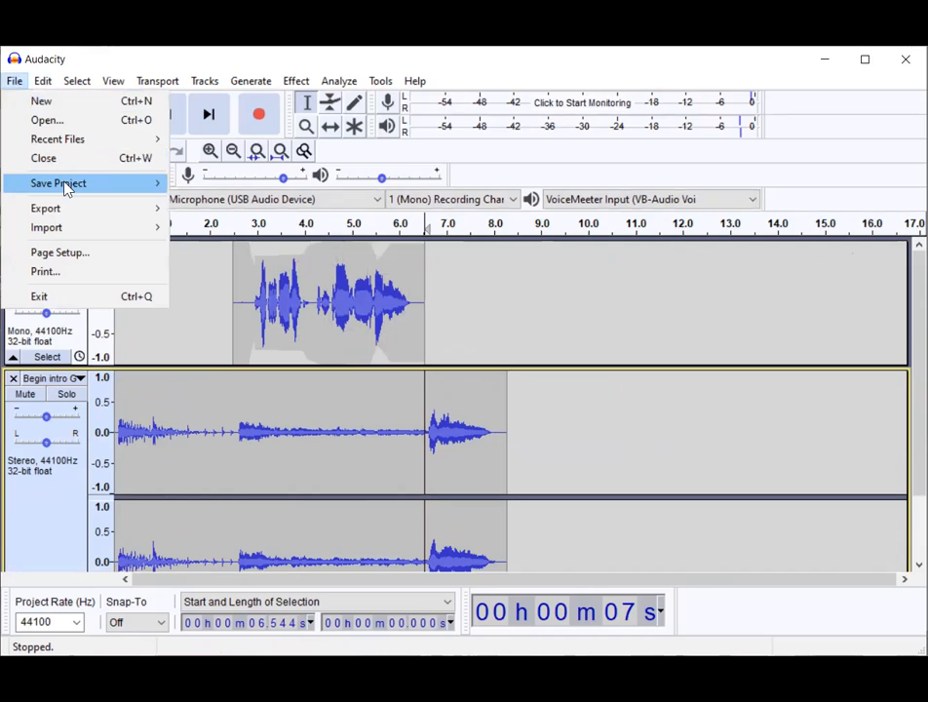
{"action": "mouse_move", "coordinate": [66, 190]}
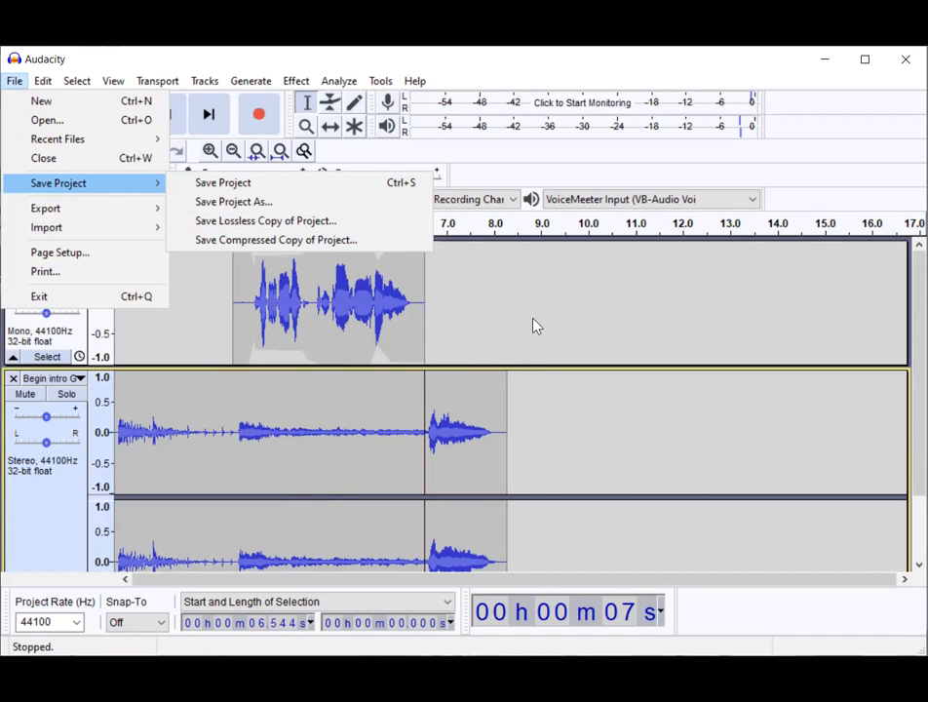
{"action": "left_click", "coordinate": [482, 309]}
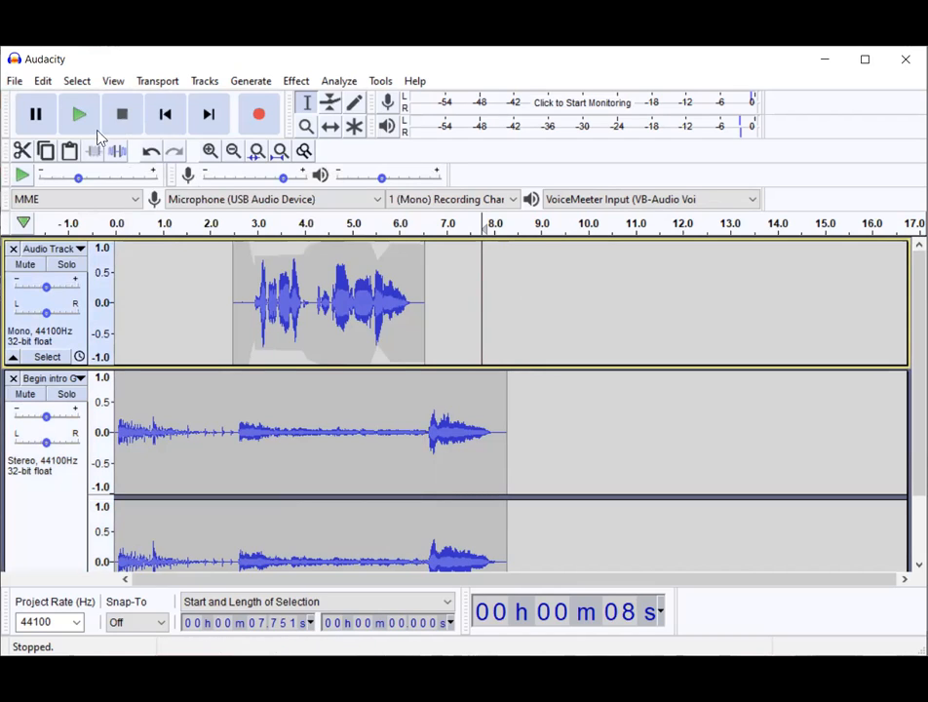
- Start an MP3 export with the file name Audacity practice, going on to the metadata tags
{"action": "left_click", "coordinate": [15, 81]}
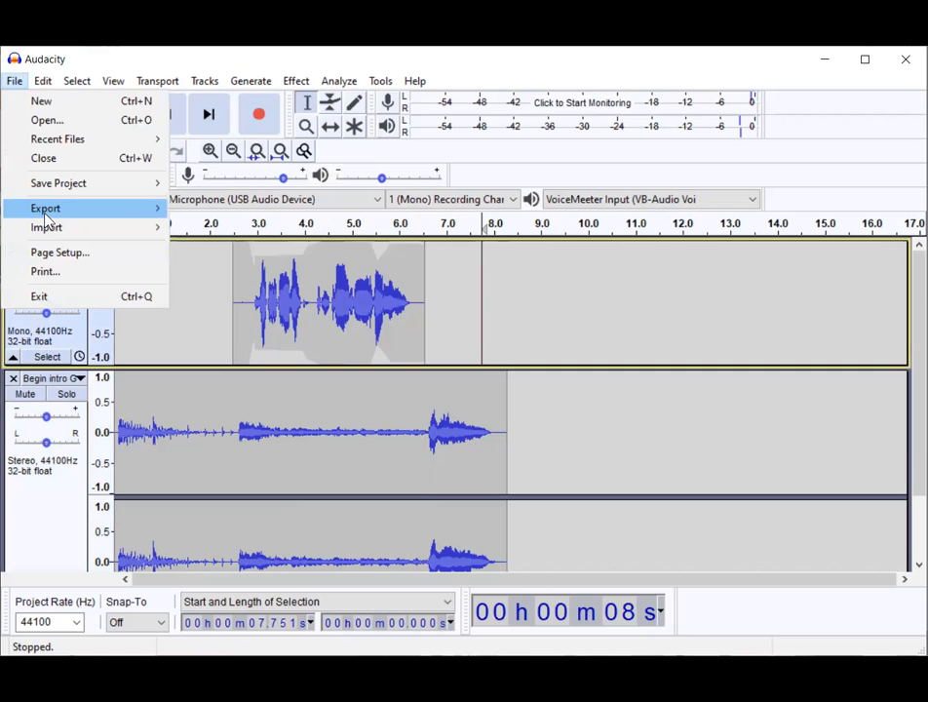
{"action": "mouse_move", "coordinate": [44, 216]}
{"action": "left_click", "coordinate": [198, 216]}
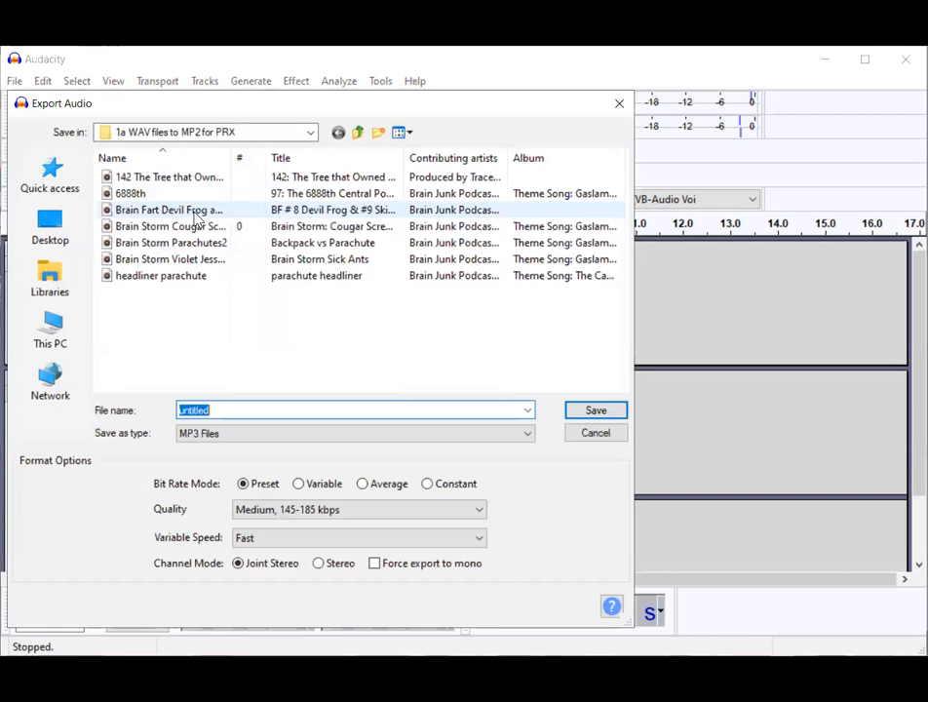
{"action": "left_click", "coordinate": [218, 410]}
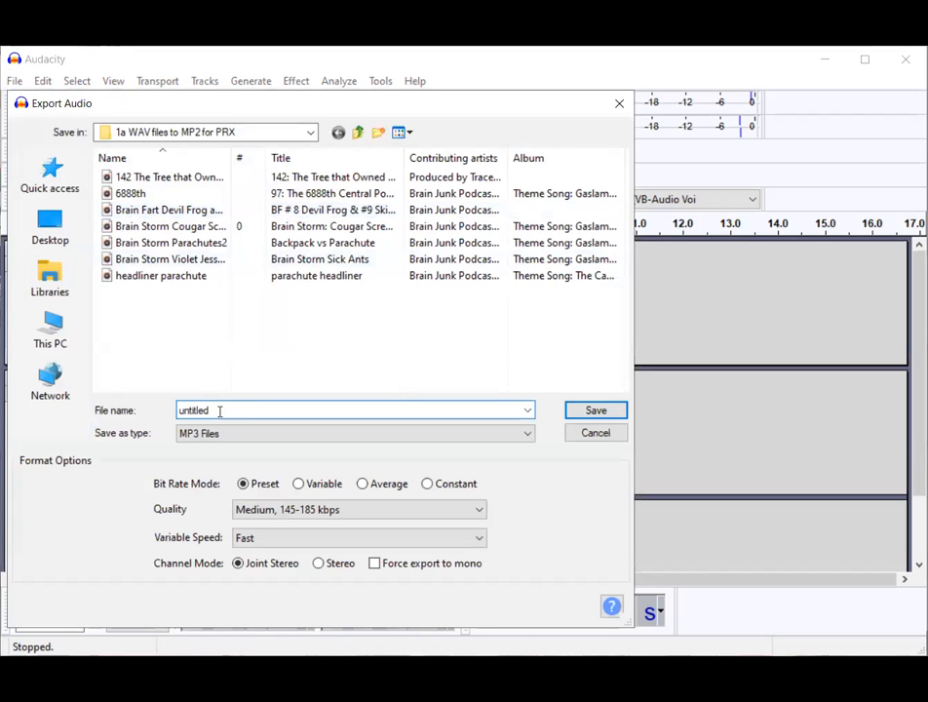
{"action": "key", "text": "BackSpace"}
{"action": "key", "text": "BackSpace"}
{"action": "key", "text": "BackSpace"}
{"action": "key", "text": "BackSpace"}
{"action": "key", "text": "BackSpace"}
{"action": "key", "text": "BackSpace"}
{"action": "key", "text": "BackSpace"}
{"action": "key", "text": "BackSpace"}
{"action": "type", "text": "Audacity practice"}
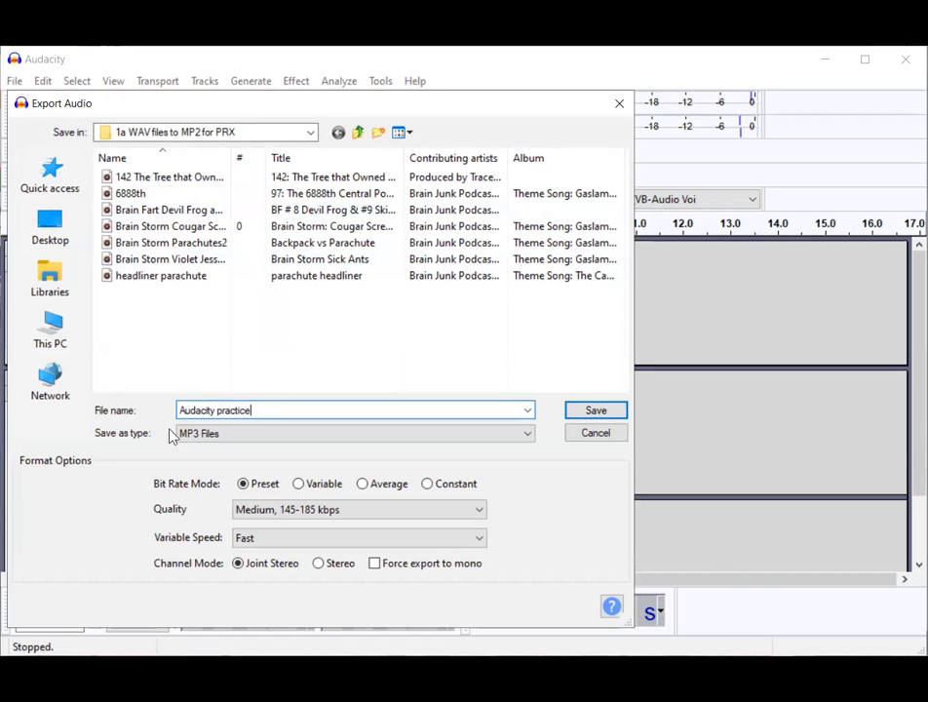
{"action": "left_click", "coordinate": [588, 414]}
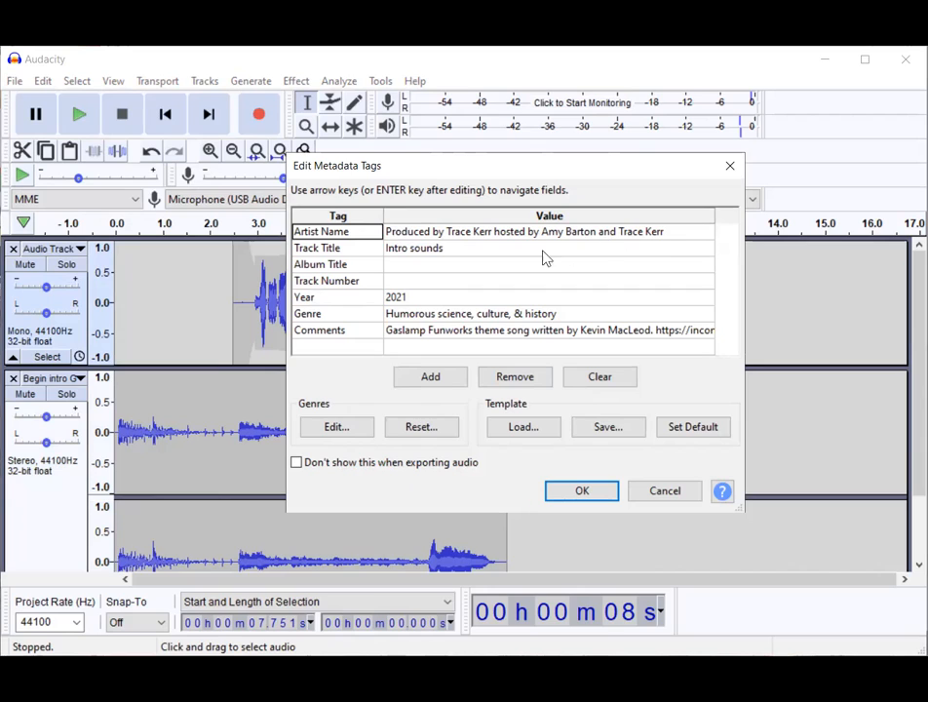
- Replace the Track Title tag with "100: Audacity Practice" and cancel the export
{"action": "left_click", "coordinate": [444, 252]}
{"action": "key", "text": "BackSpace"}
{"action": "key", "text": "BackSpace"}
{"action": "key", "text": "BackSpace"}
{"action": "key", "text": "BackSpace"}
{"action": "key", "text": "BackSpace"}
{"action": "key", "text": "BackSpace"}
{"action": "key", "text": "BackSpace"}
{"action": "key", "text": "BackSpace"}
{"action": "key", "text": "BackSpace"}
{"action": "key", "text": "BackSpace"}
{"action": "key", "text": "BackSpace"}
{"action": "key", "text": "BackSpace"}
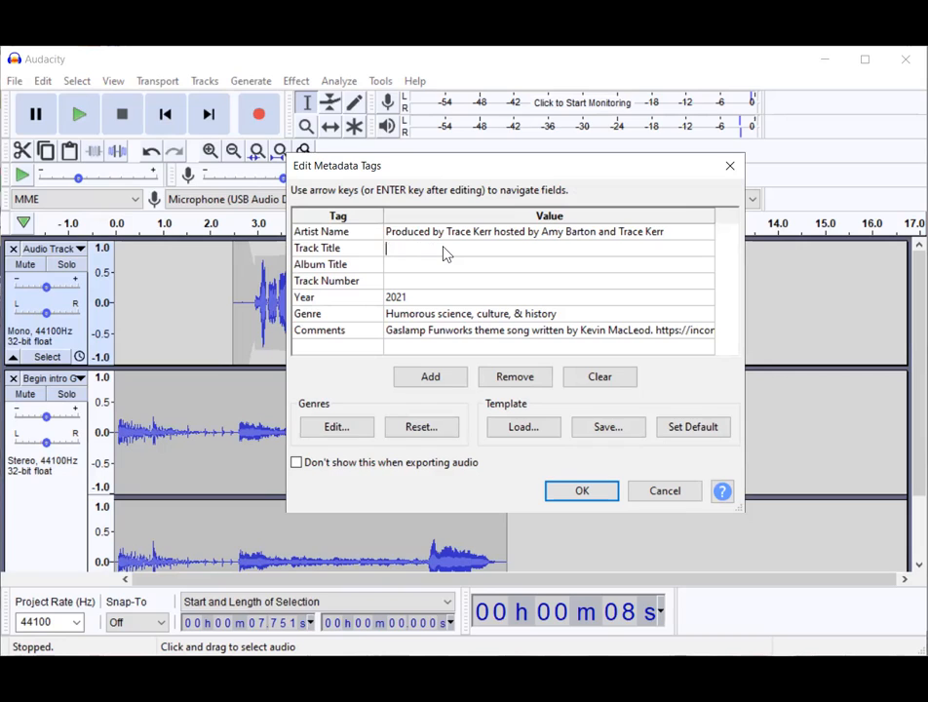
{"action": "type", "text": "100: Audacity Practice"}
{"action": "left_click", "coordinate": [652, 493]}
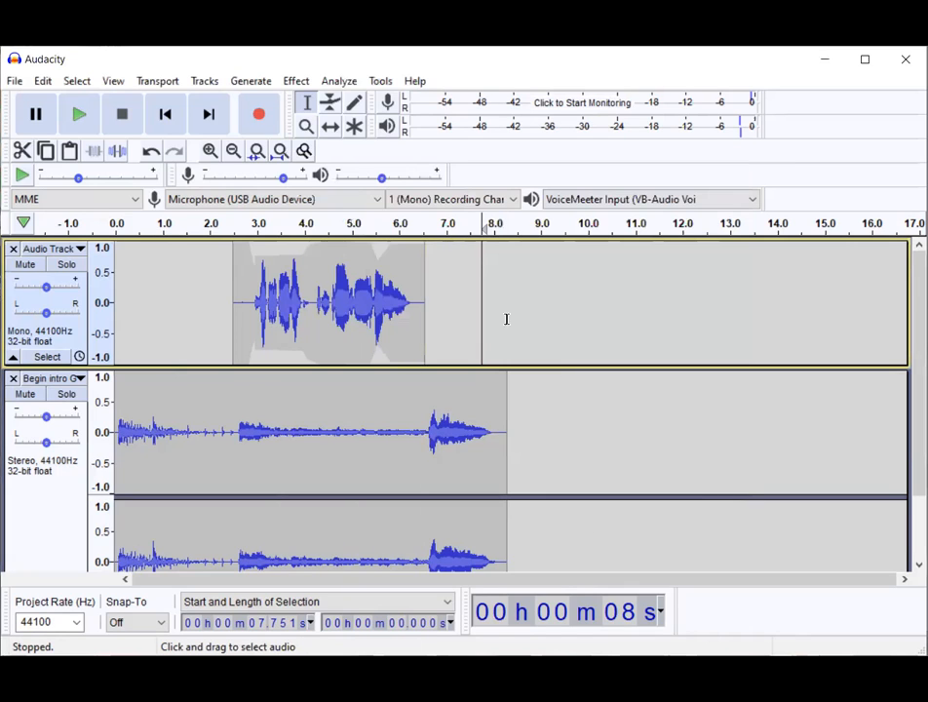